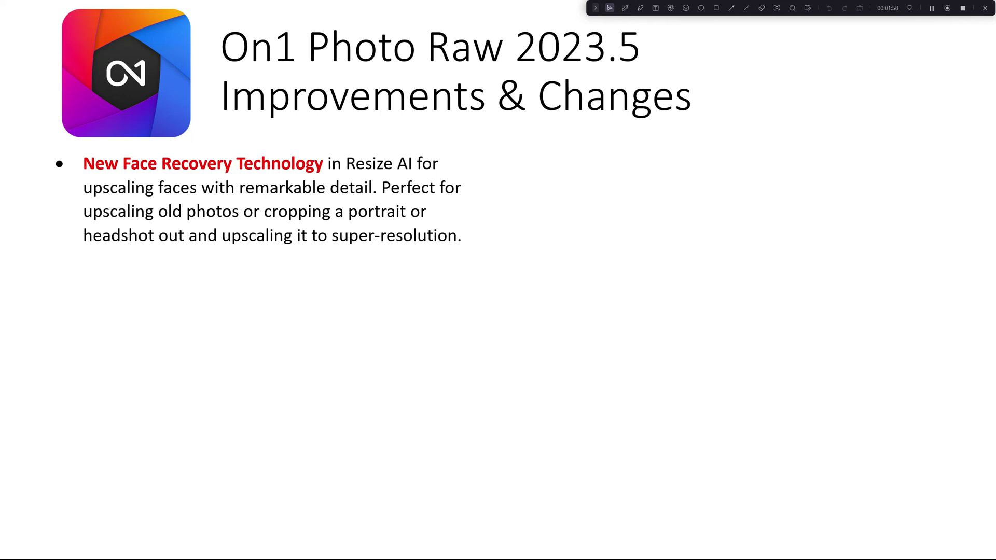
- Reveal the first two old family photos beneath the Face Recovery bullet
key("Right")
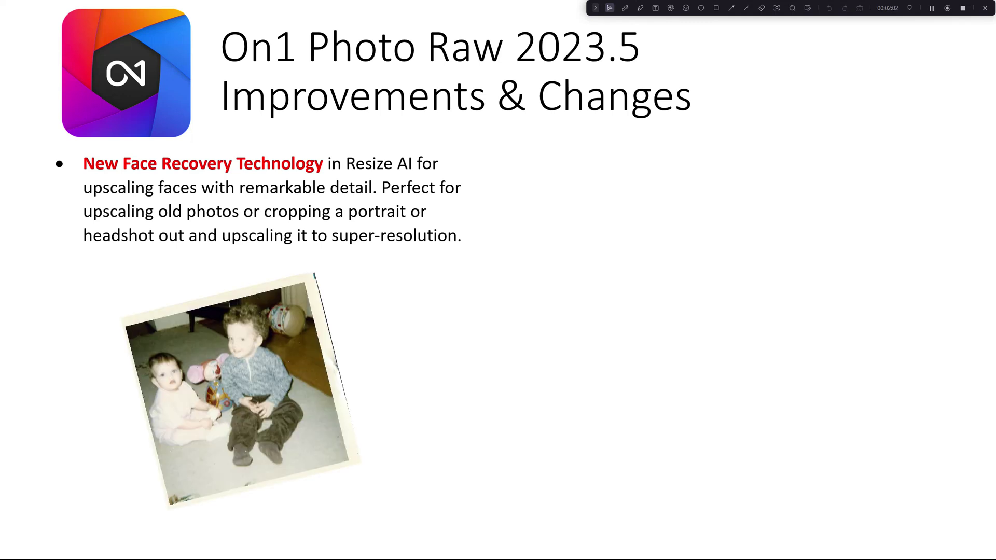
key("Right")
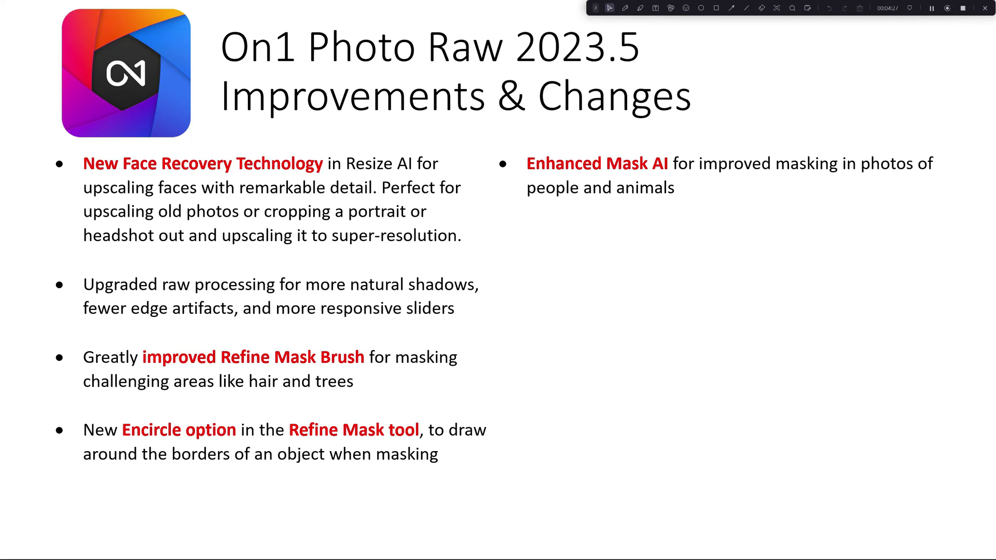
- Reveal the Curves dropper bullet on the slide
key("Right")
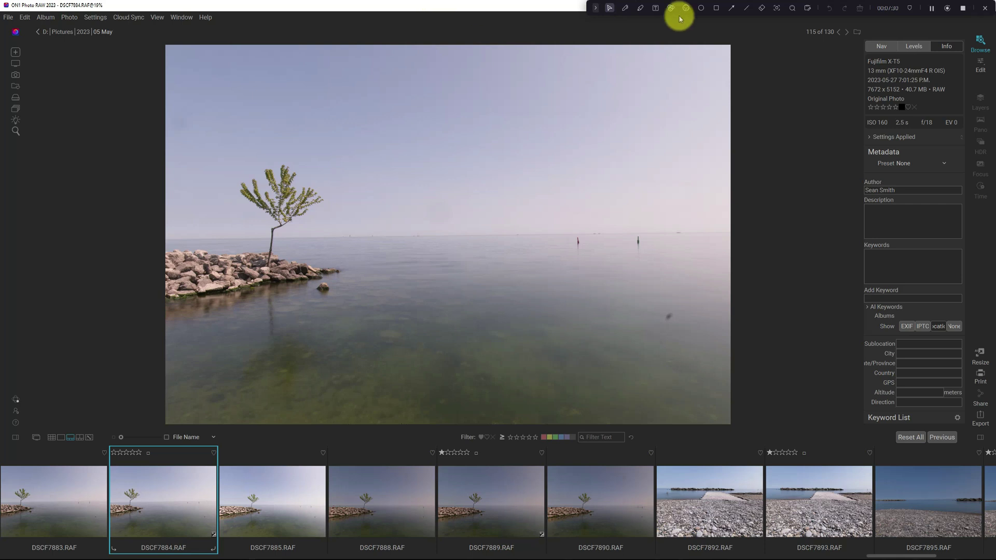
- Open the lake photo in Edit and add a local adjustment that excludes the tree via Mask AI Flora
left_click(981, 70)
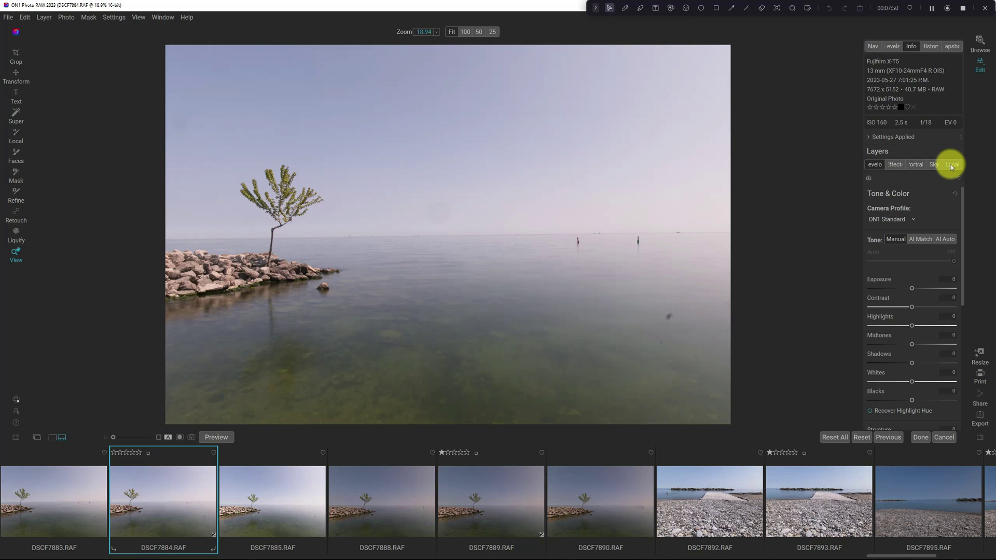
left_click(952, 165)
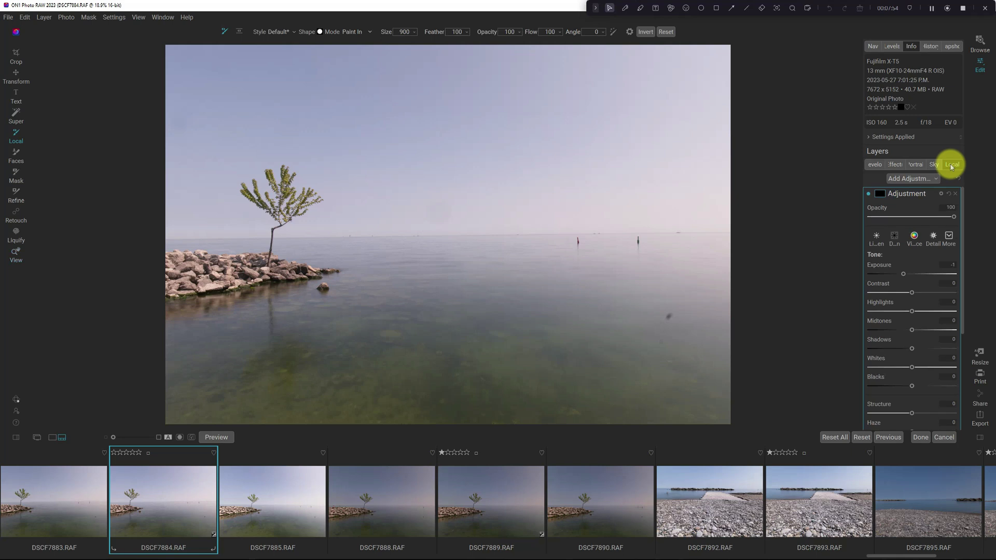
left_click(879, 195)
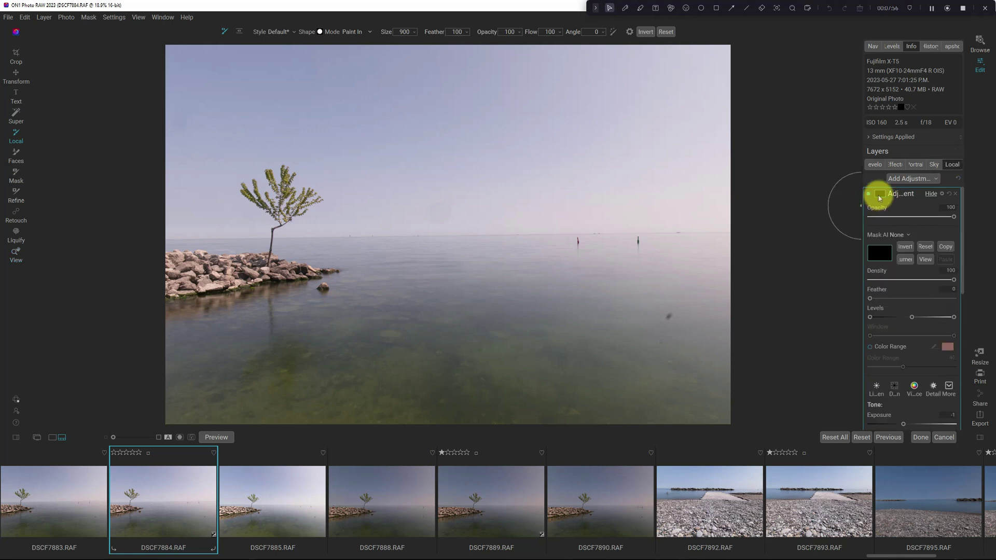
left_click(893, 235)
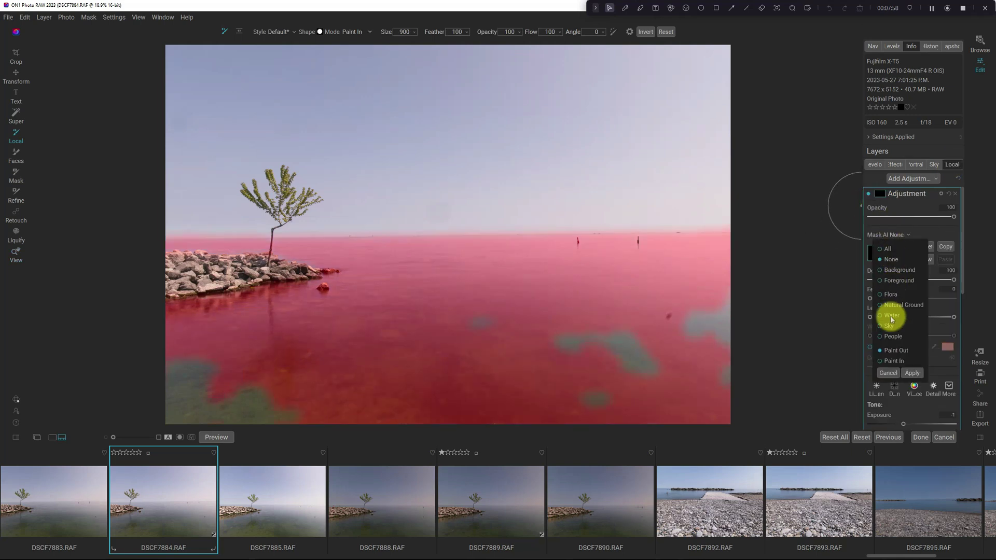
left_click(896, 295)
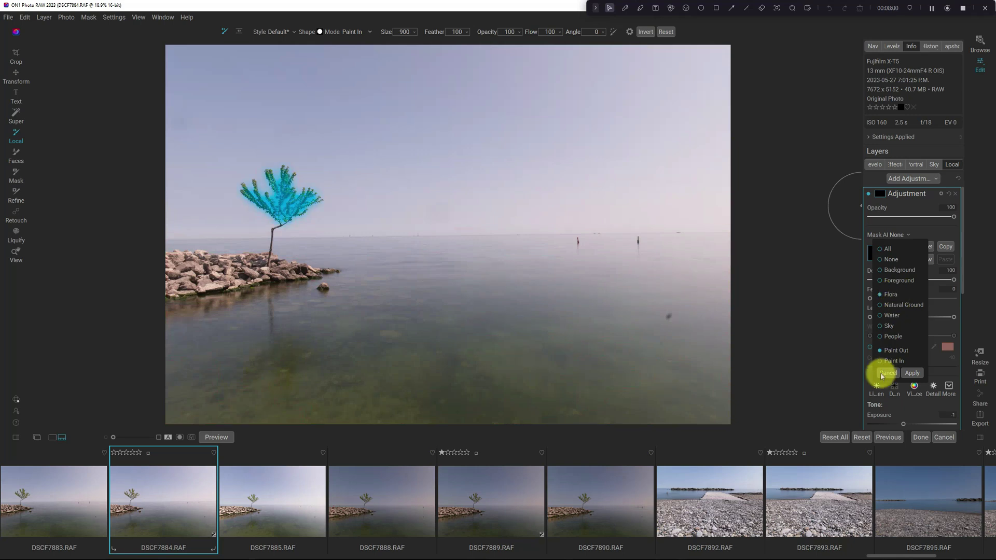
left_click(906, 374)
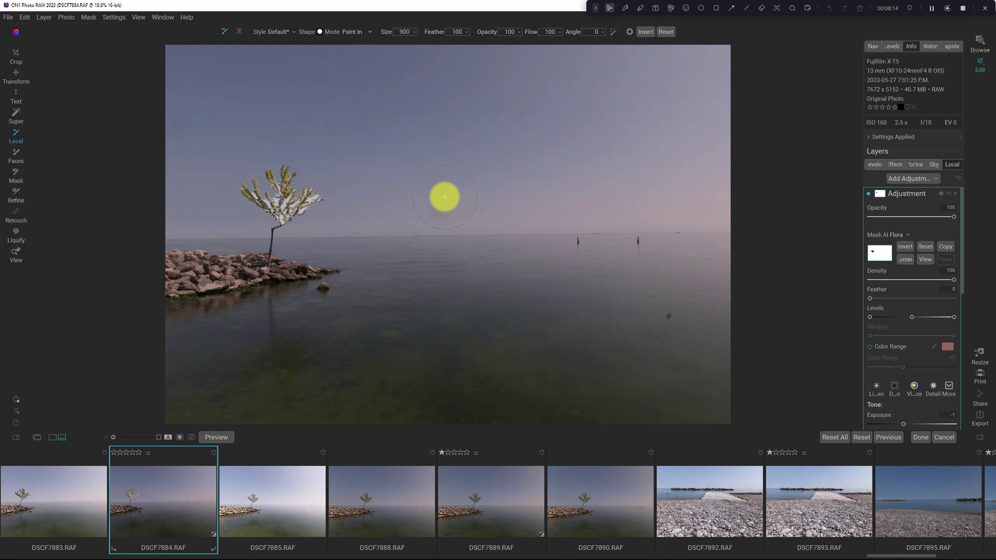
- Set the mask view mode to Red Overlay While Brushing and brush over the tree crown
left_click(83, 17)
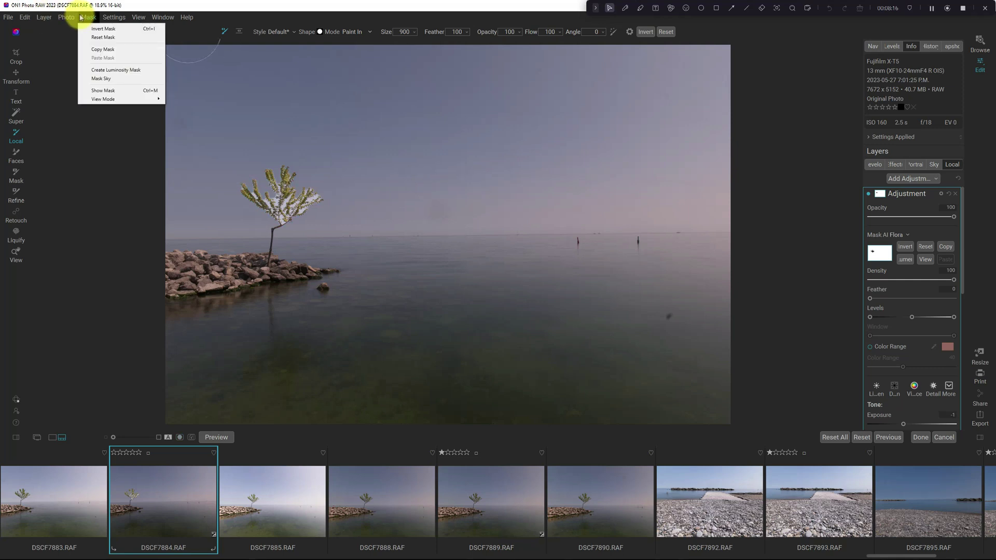
mouse_move(105, 102)
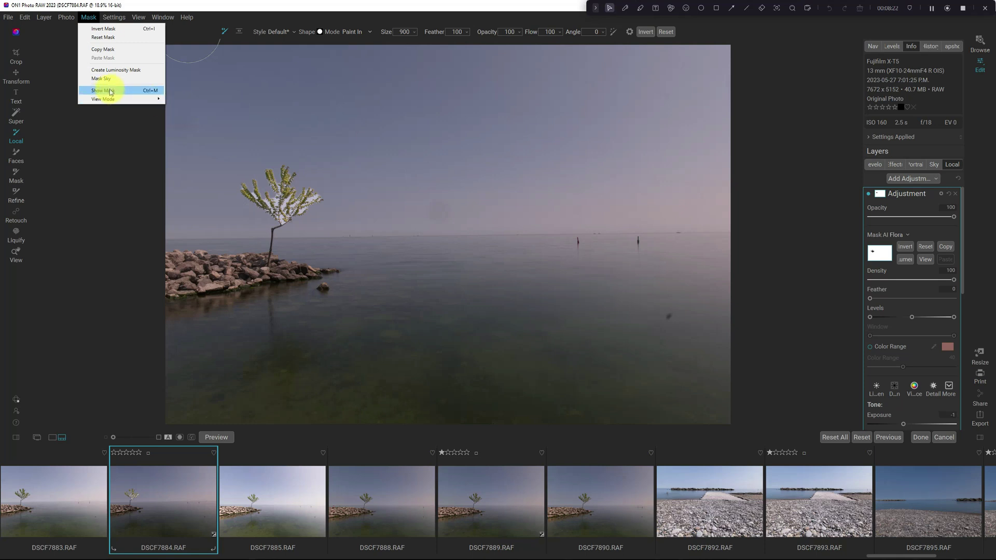
left_click(88, 18)
left_click(87, 18)
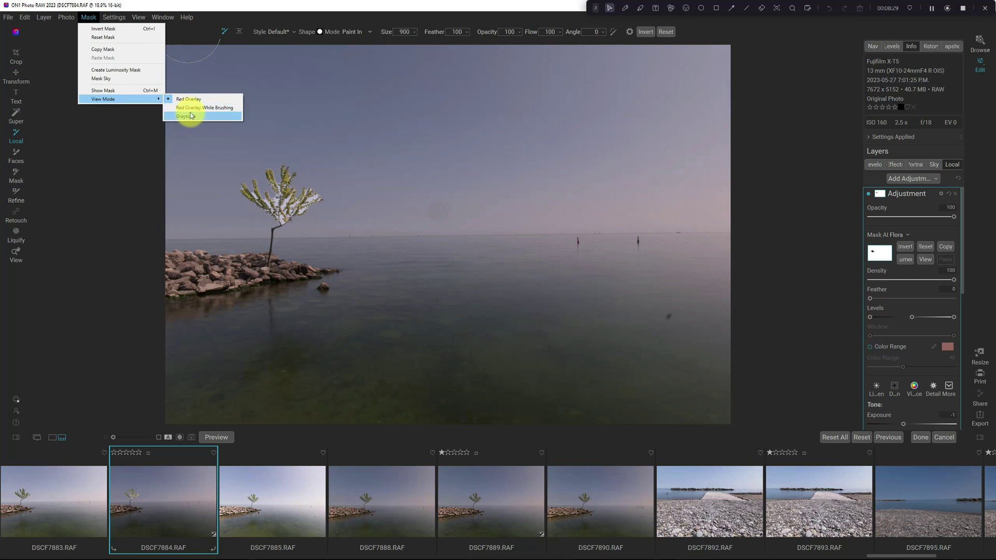
left_click(190, 107)
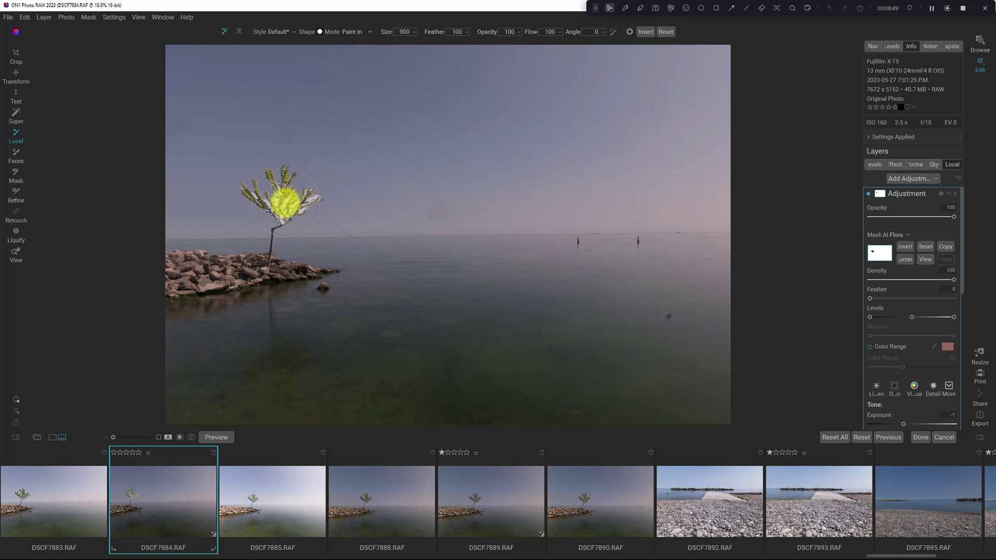
left_click(285, 202)
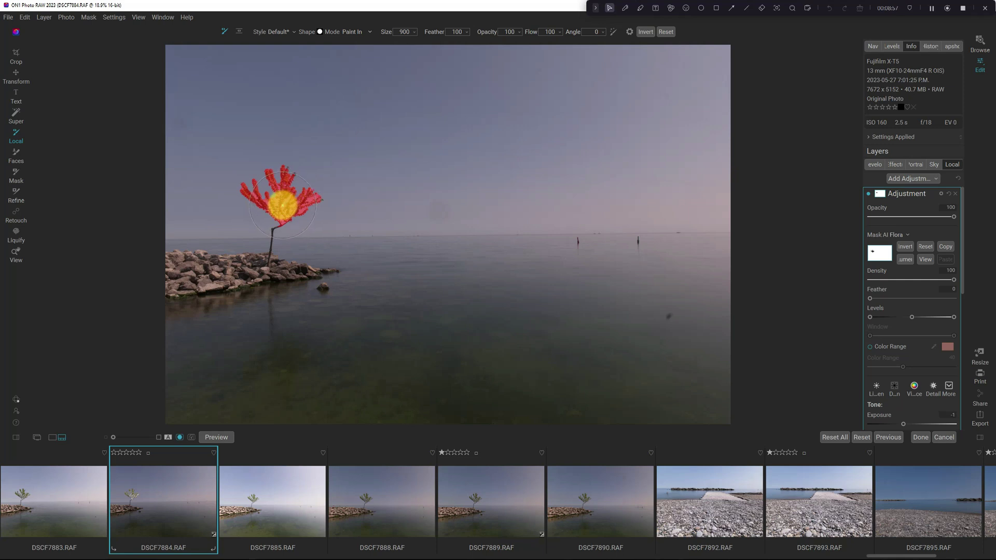
- Switch the mask view mode to Grayscale, showing the tree crown black on white
left_click(89, 17)
mouse_move(105, 97)
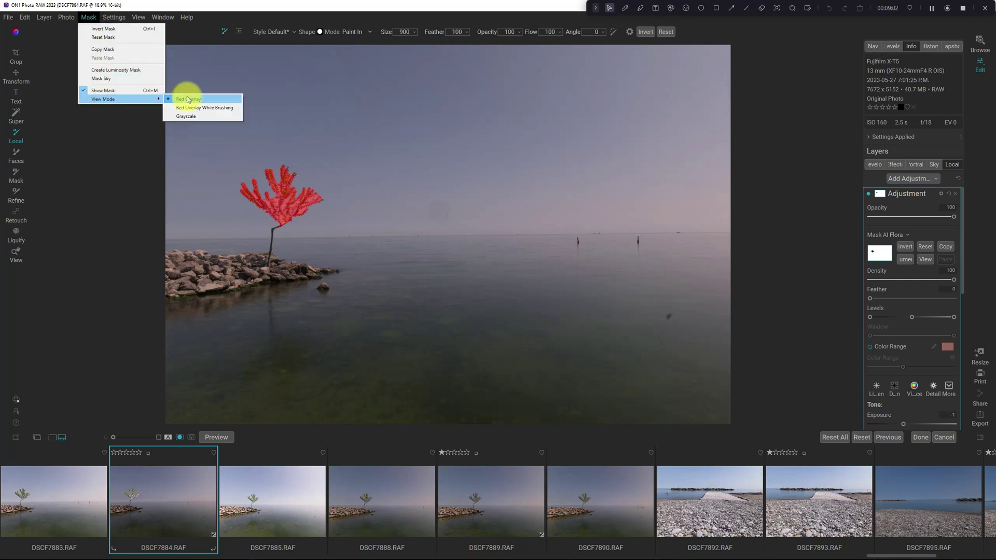
left_click(189, 117)
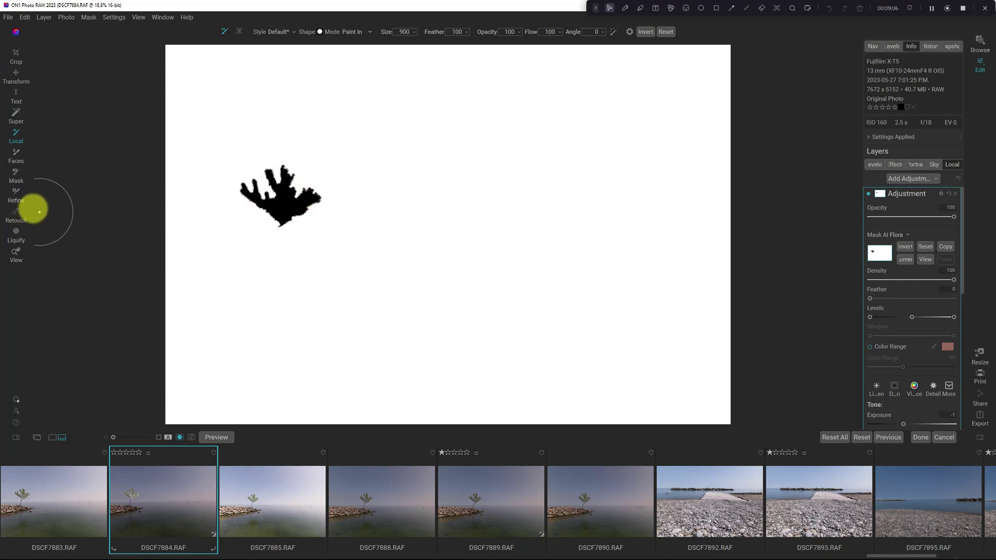
- Select the Refine brush and keep its method set to Hair/Branches
left_click(16, 193)
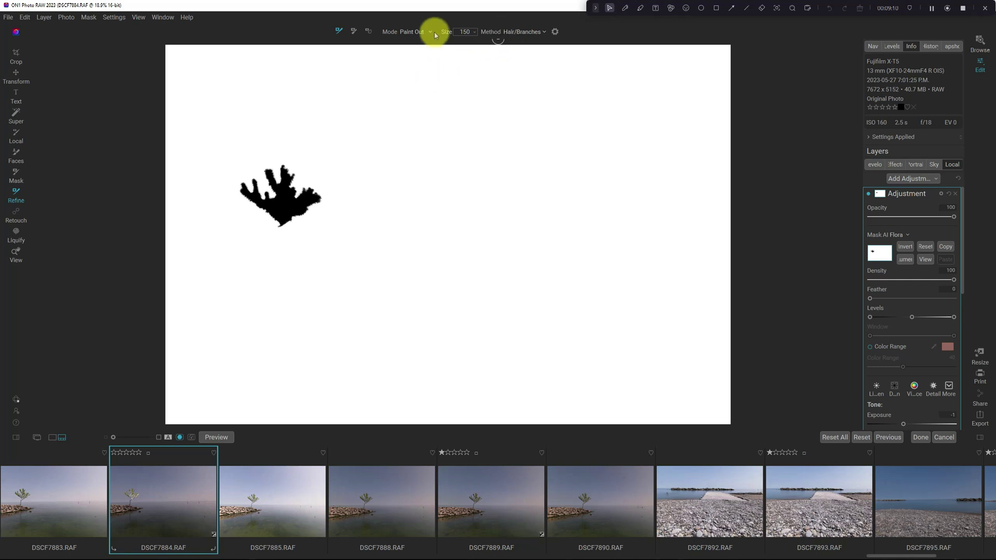
left_click(517, 34)
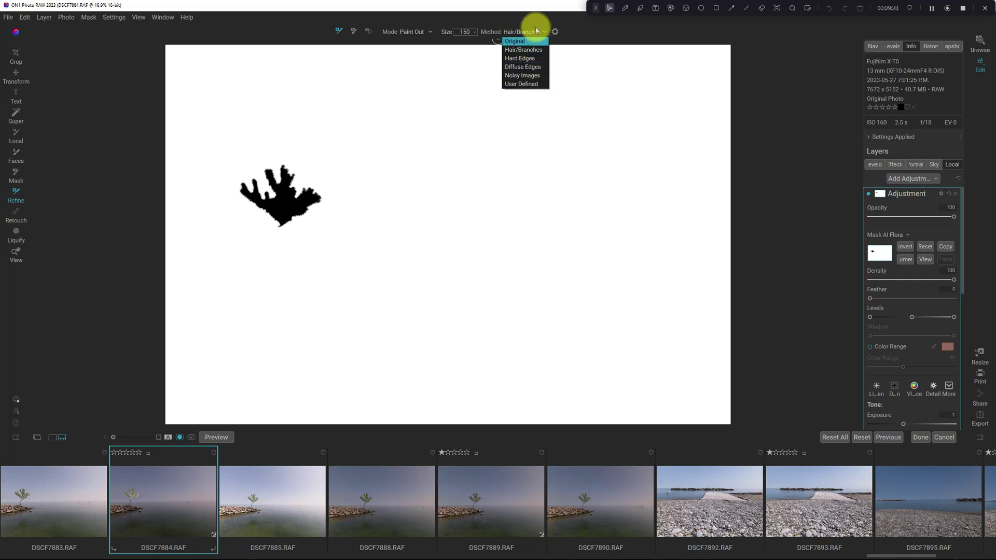
left_click(536, 51)
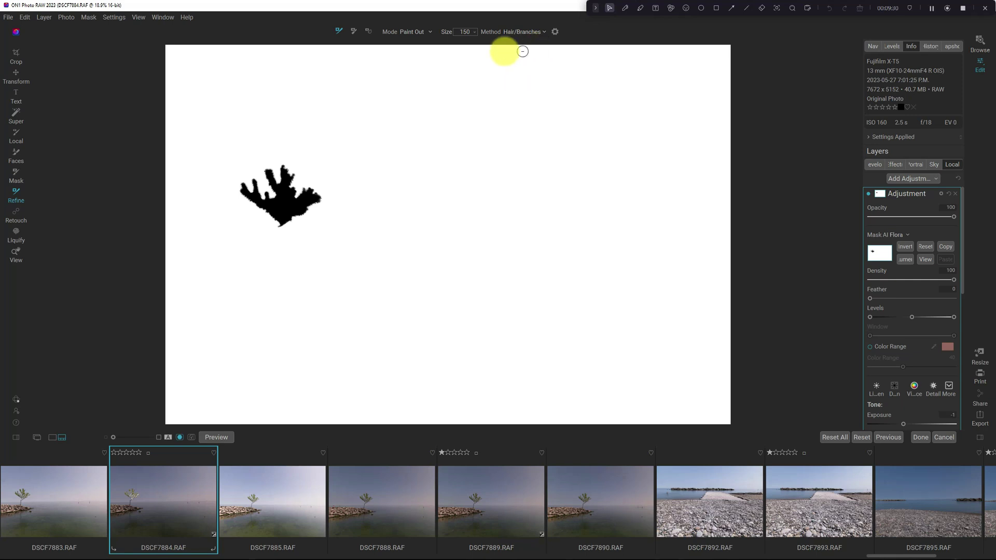
- Enlarge the Refine brush to 500 and paint over the tree to capture its fine branches
scroll(283, 193, "up", 7)
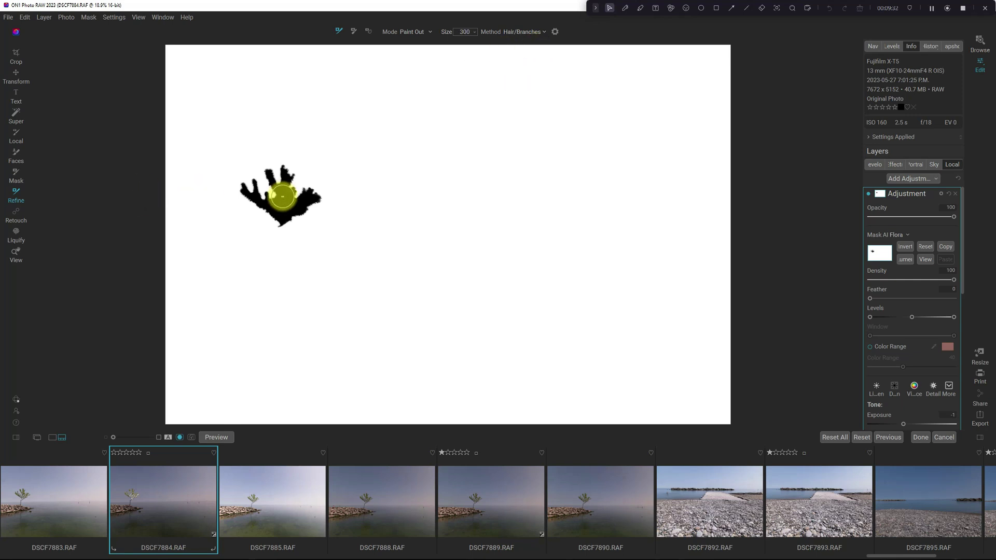
mouse_move(259, 188)
left_mouse_down()
mouse_move(277, 207)
mouse_move(304, 196)
mouse_move(277, 179)
mouse_move(305, 228)
left_mouse_up()
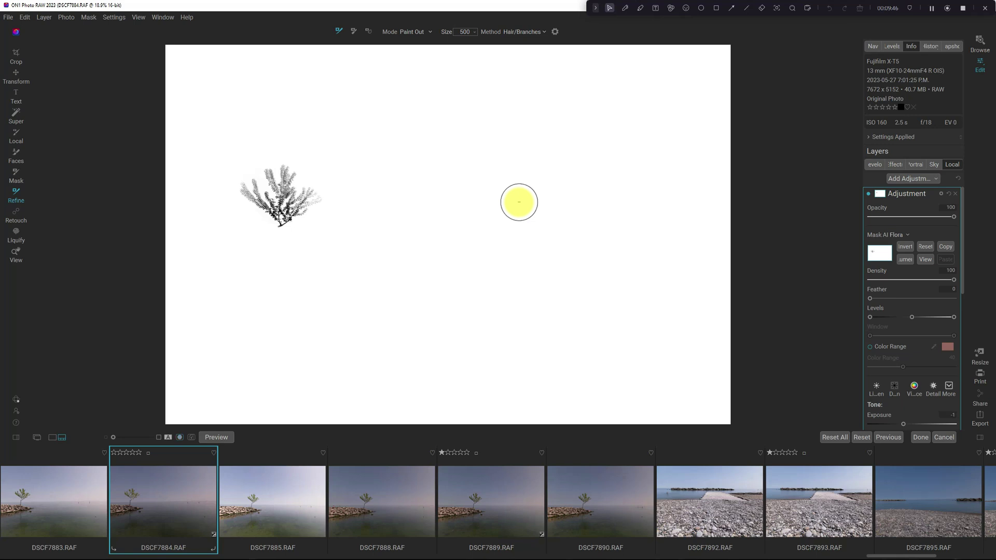
- Hide the grayscale mask to show the darkened lakeside photo around the refined tree
key("ctrl+m")
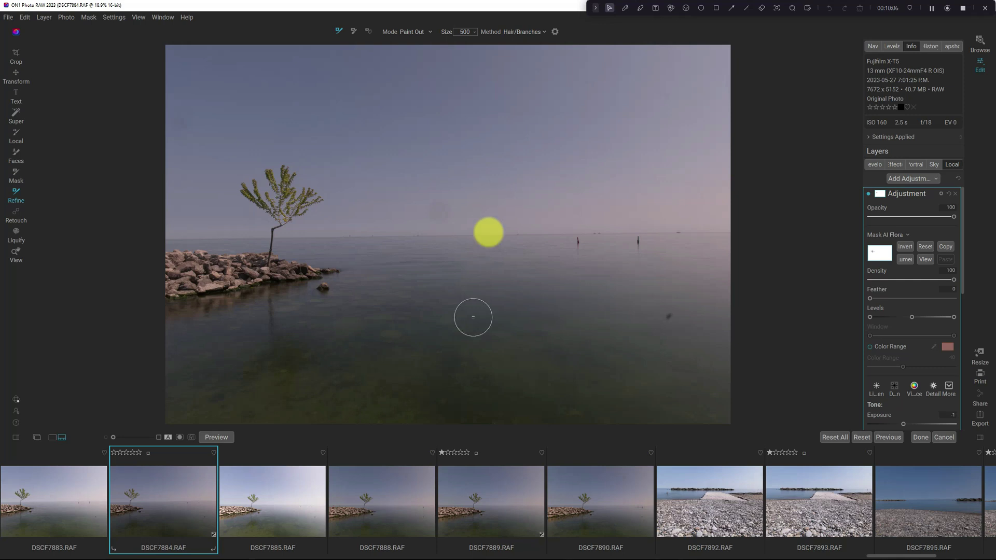
left_click(462, 316)
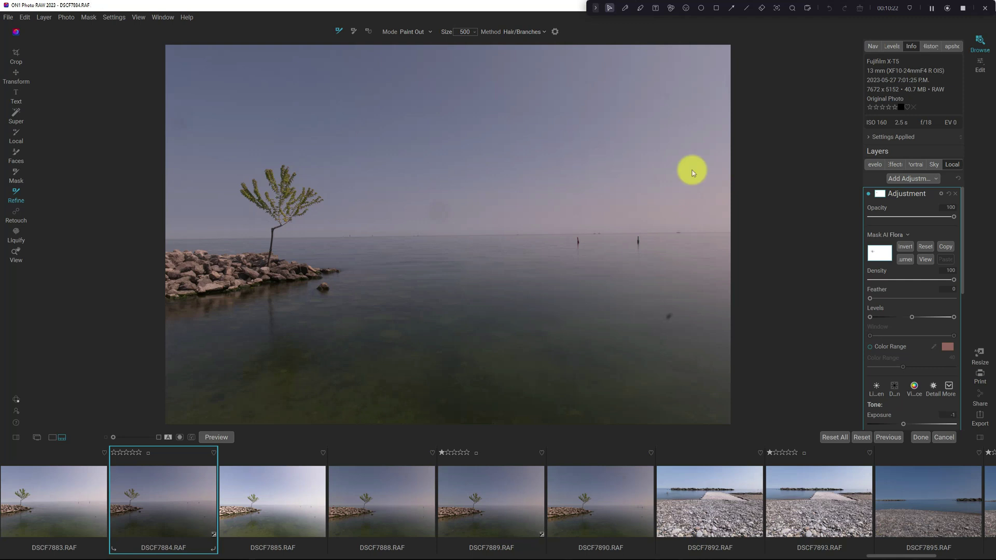
- Leave the tree photo's edits and return to the Browse view
key("ctrl+g")
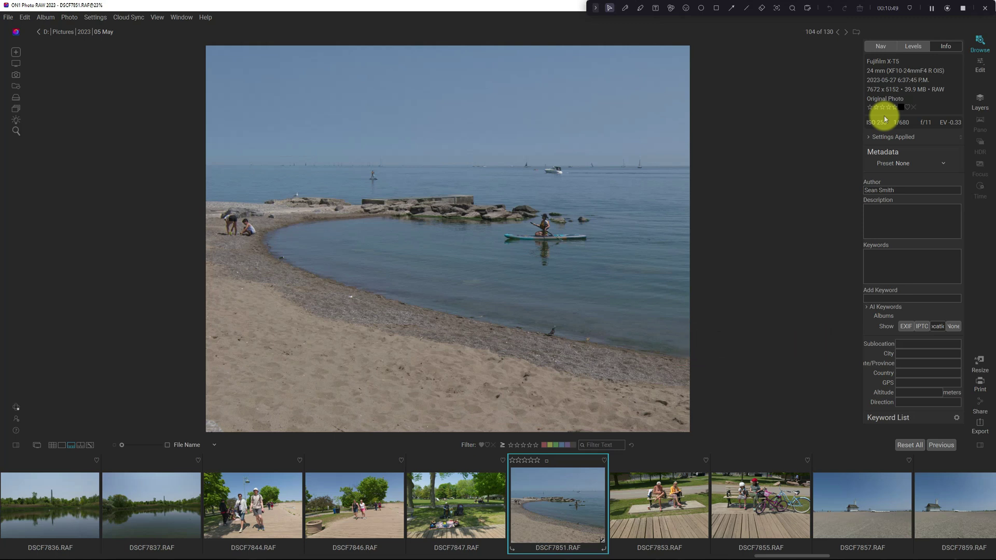
- Open DSCF7851.RAF in Edit, apply the Camera ASTIA profile, then AI Match tone
left_click(980, 65)
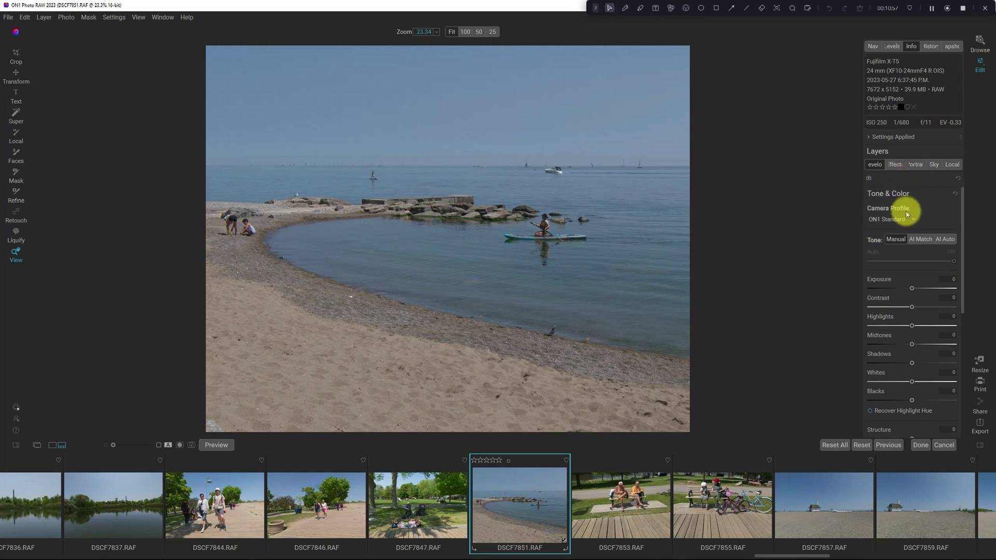
left_click(891, 220)
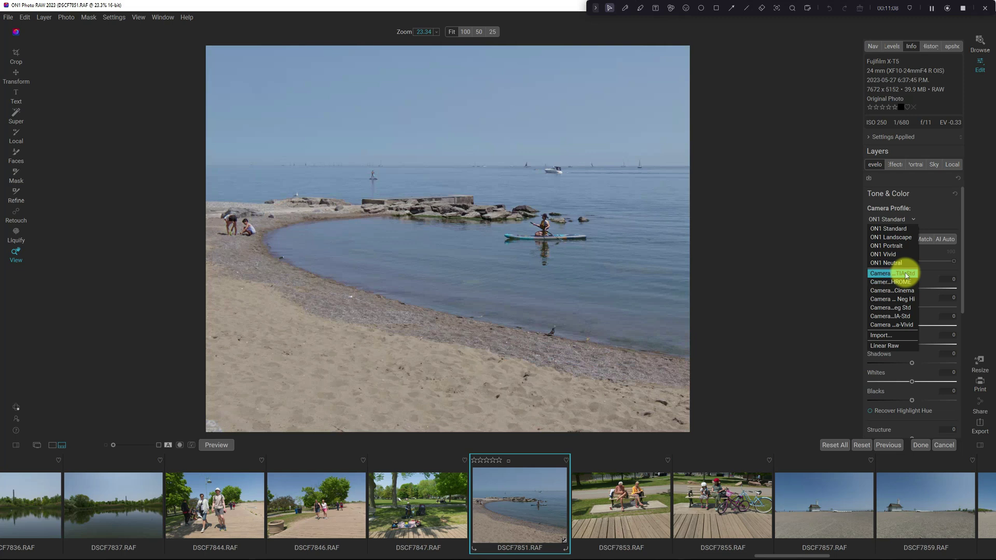
left_click(906, 275)
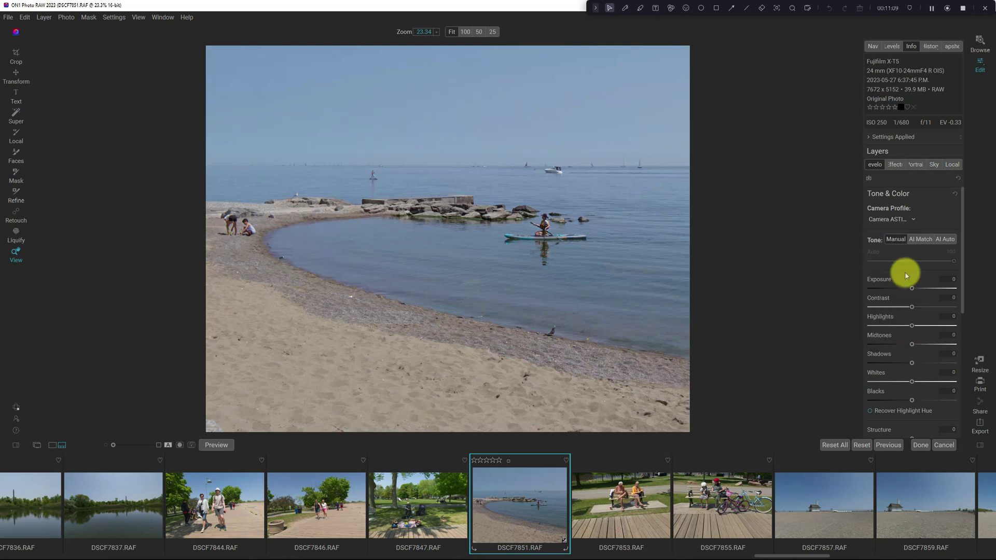
left_click(924, 244)
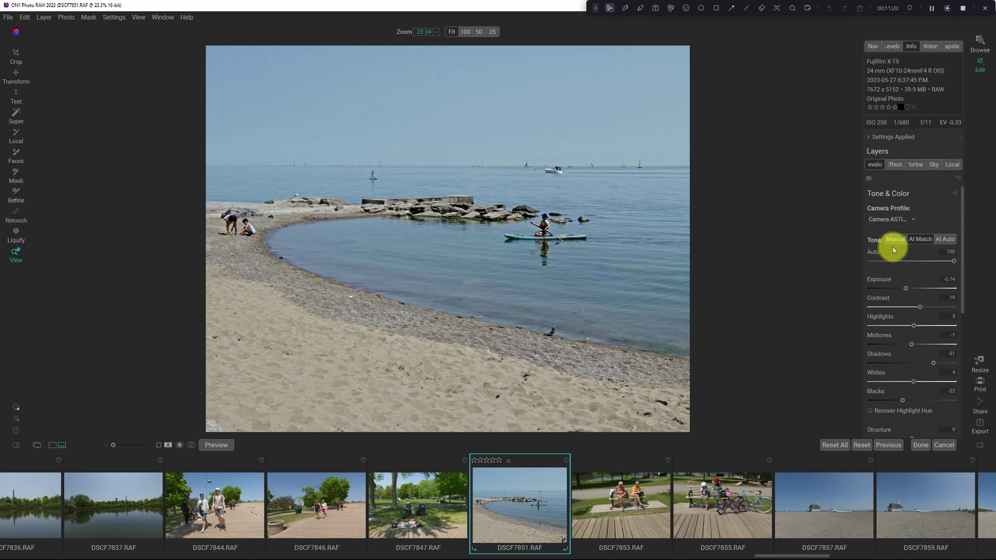
- Crop the photo to a 4x5 frame straightened by -1.44°, extending it toward the upper right
key("c")
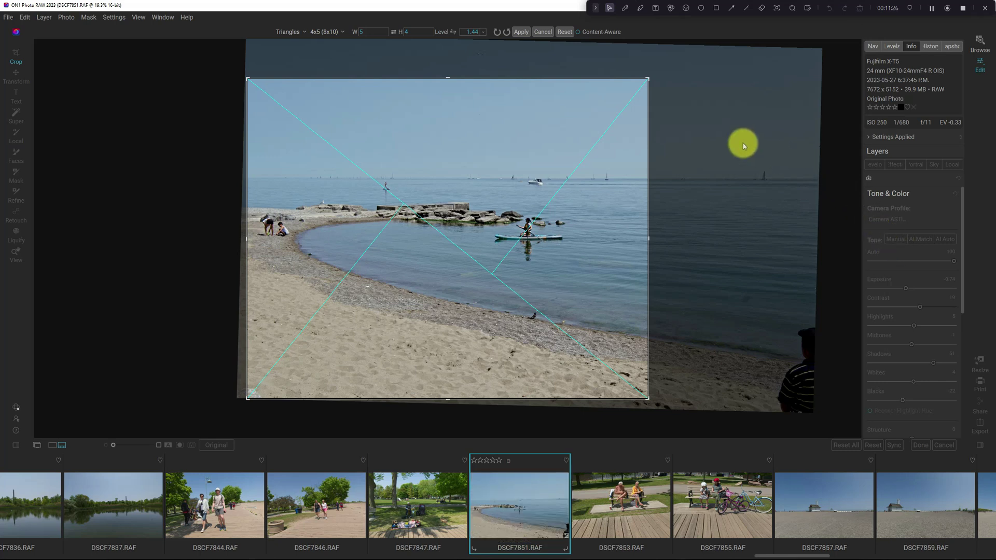
left_click_drag(649, 82, 656, 77)
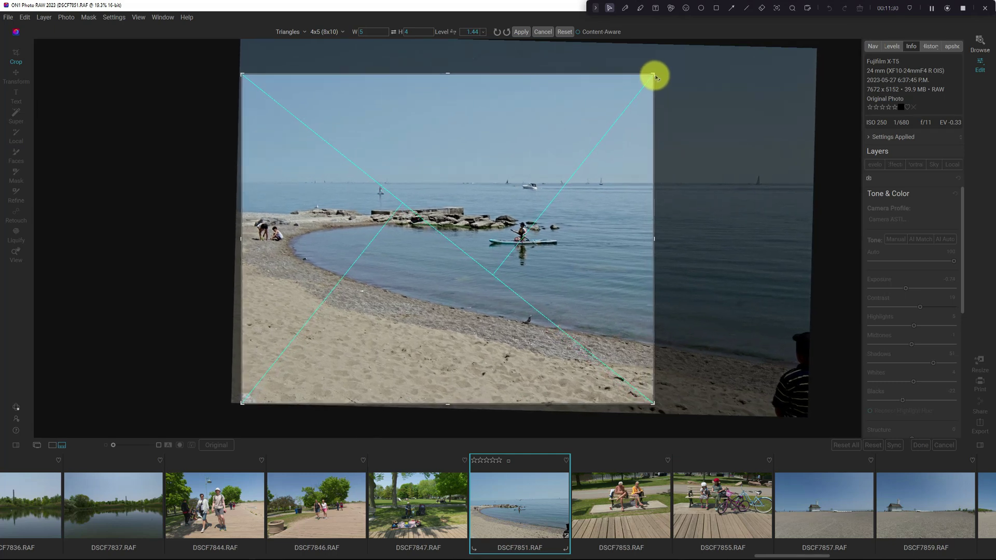
key("Return")
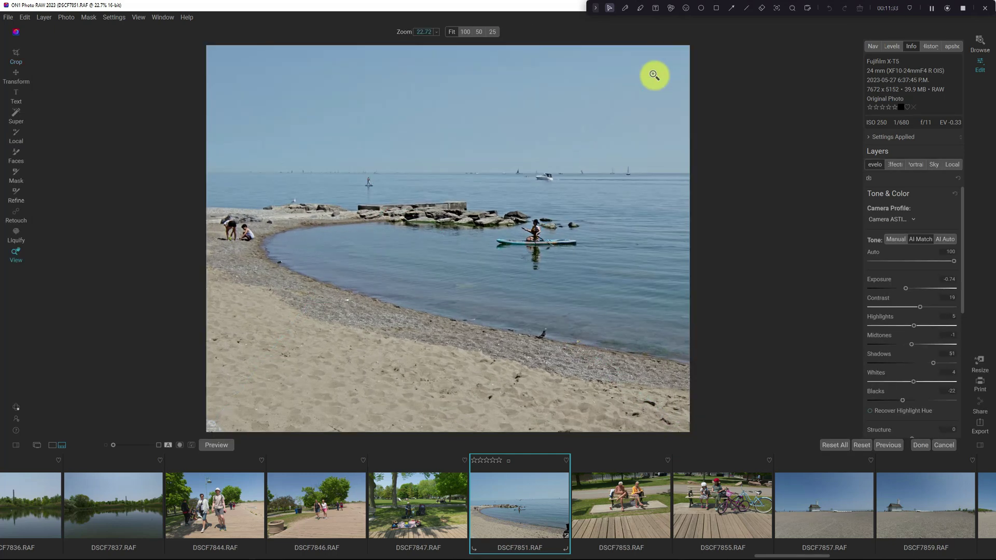
- Add a -1 exposure local adjustment masked with Mask AI People and Transport
left_click(954, 164)
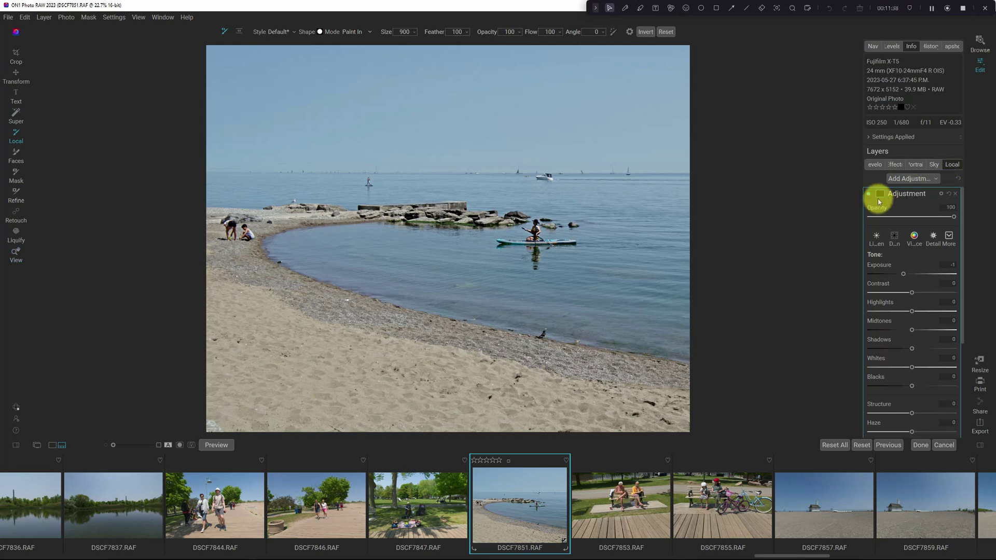
left_click(882, 195)
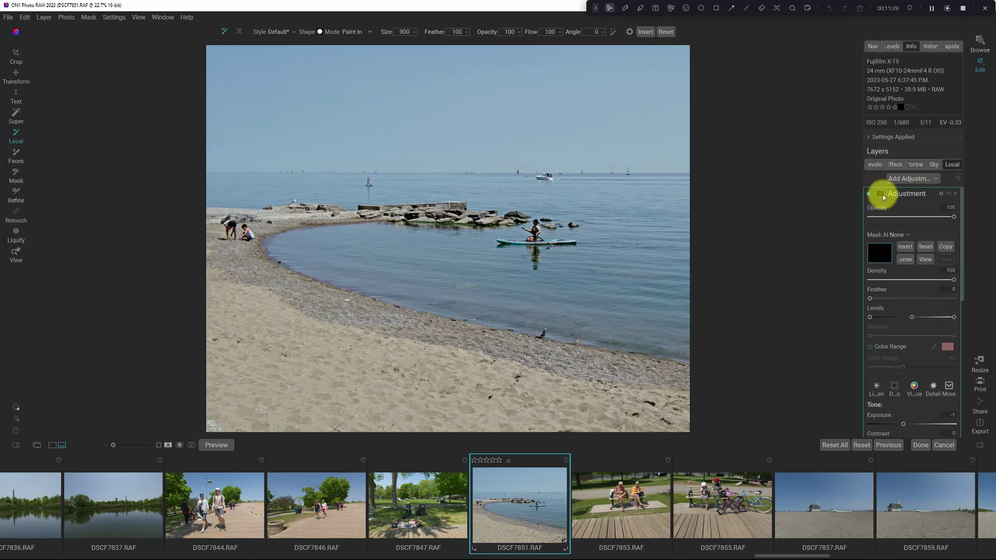
left_click(900, 235)
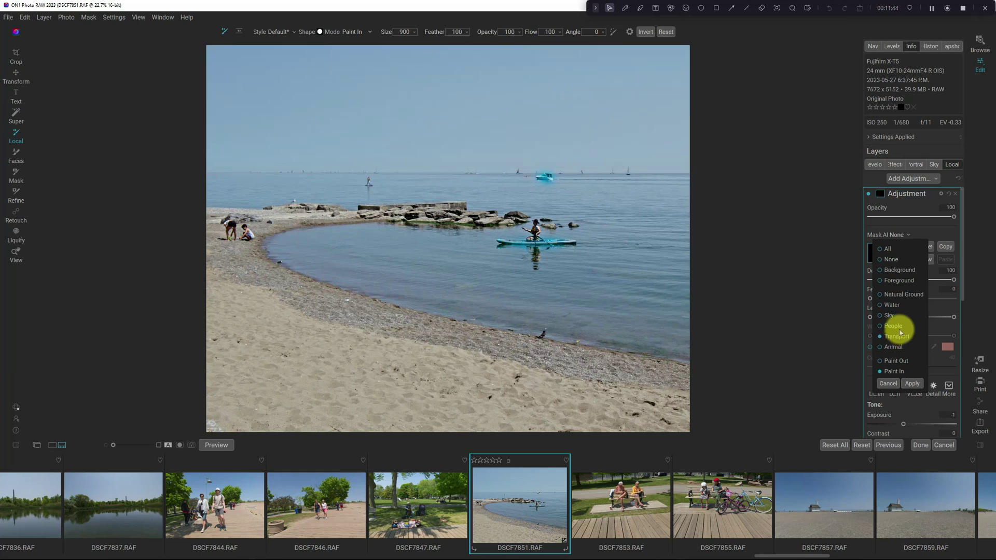
left_click(912, 384)
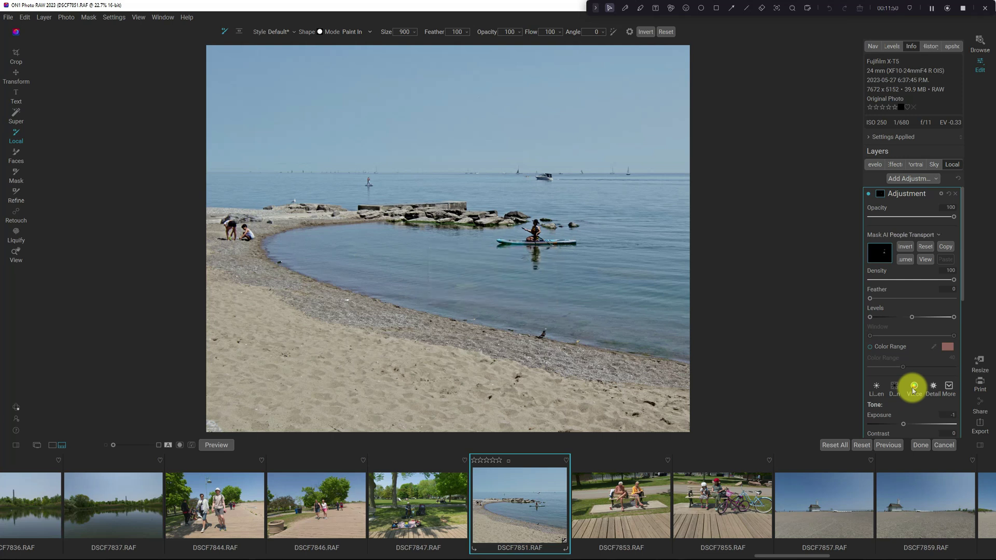
- Check the people-and-boats mask as a red overlay, then hide it again
key("slash")
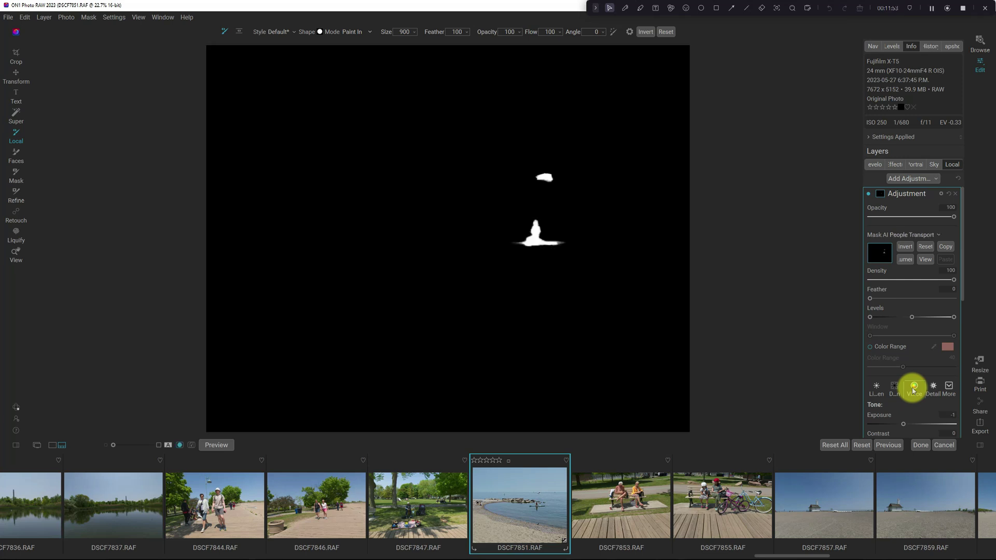
left_click(89, 17)
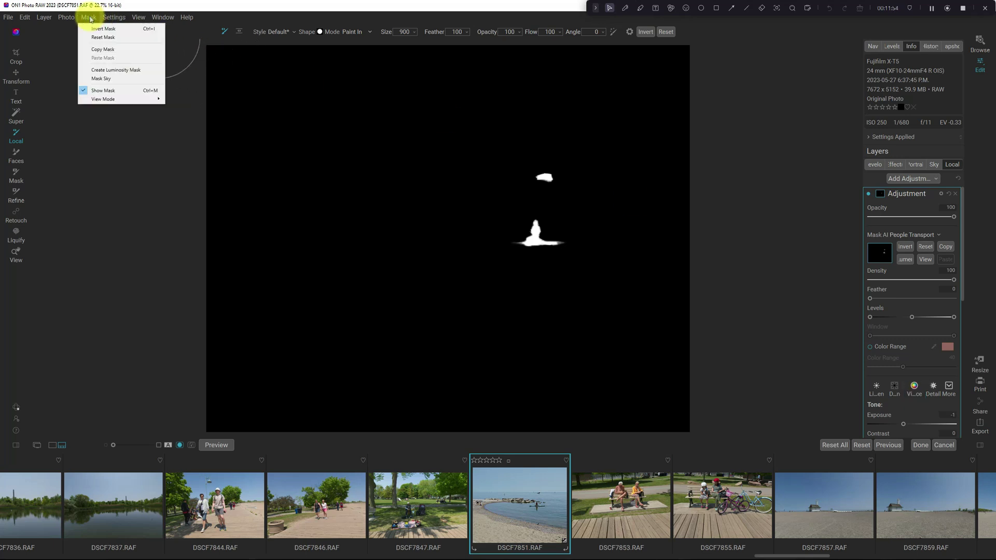
left_click(182, 98)
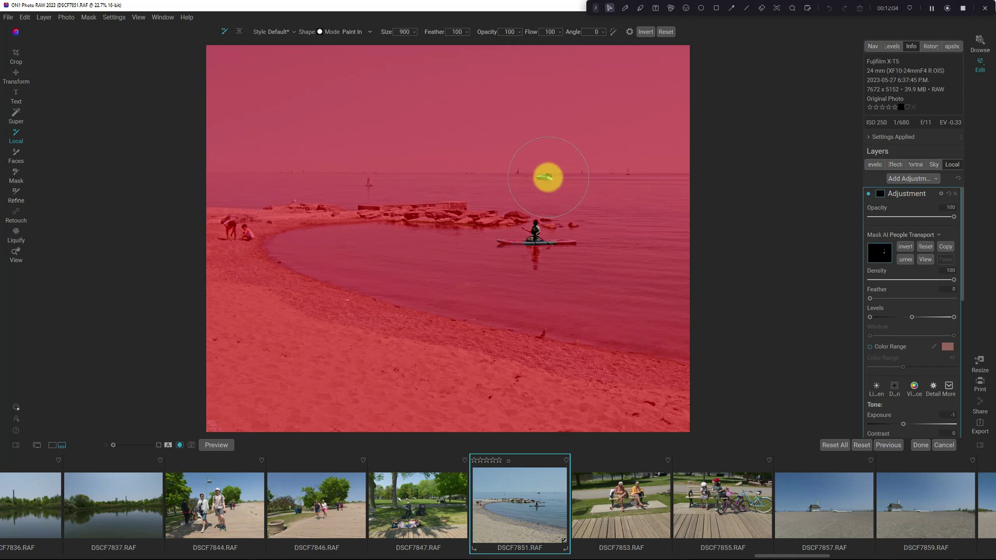
key("ctrl+m")
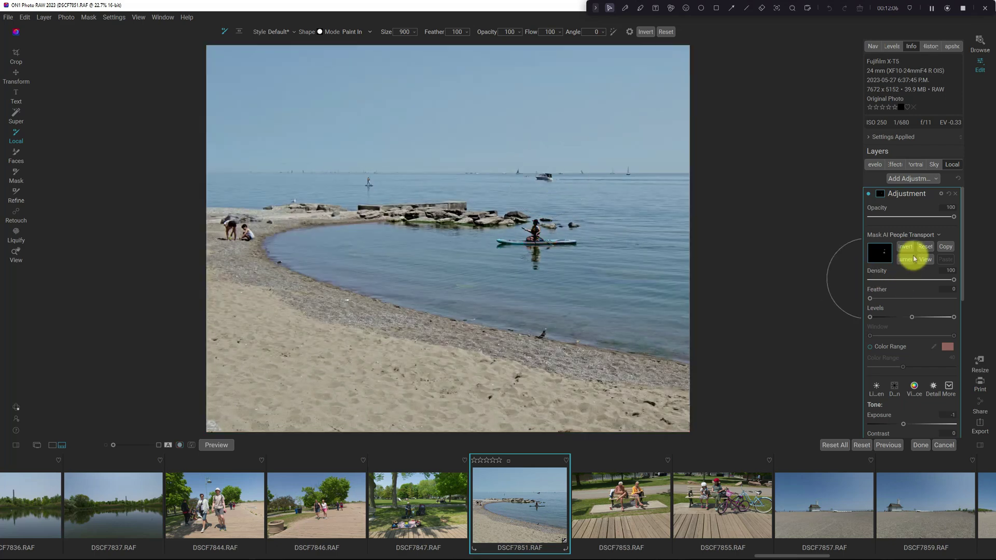
- Reset the AI mask subject to none and zoom to 100% on the paddleboarder
left_click(926, 248)
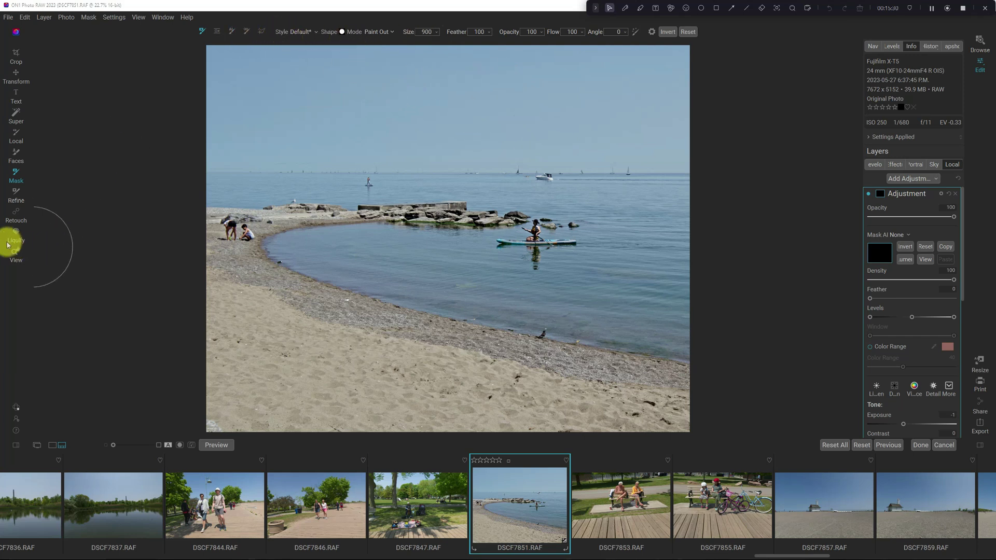
left_click(16, 195)
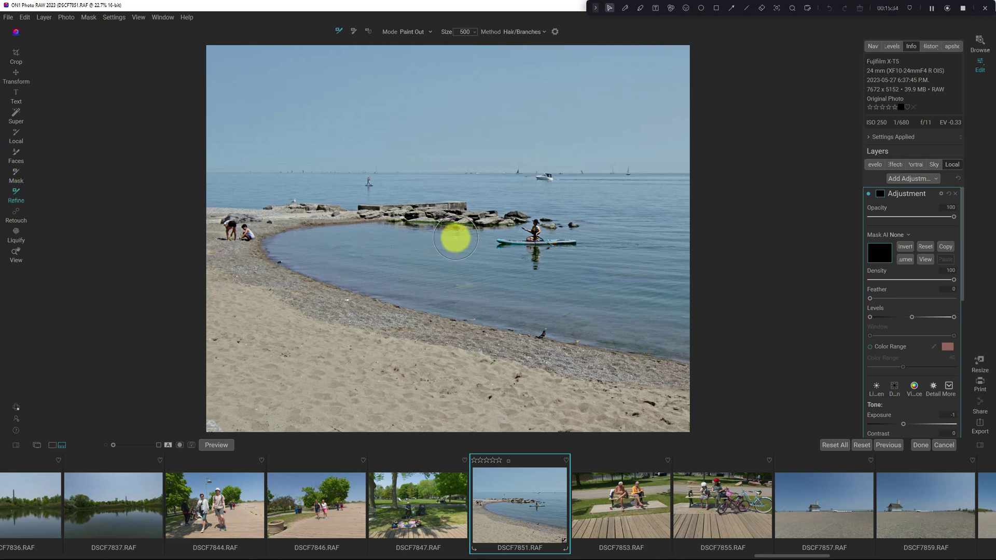
left_click(874, 47)
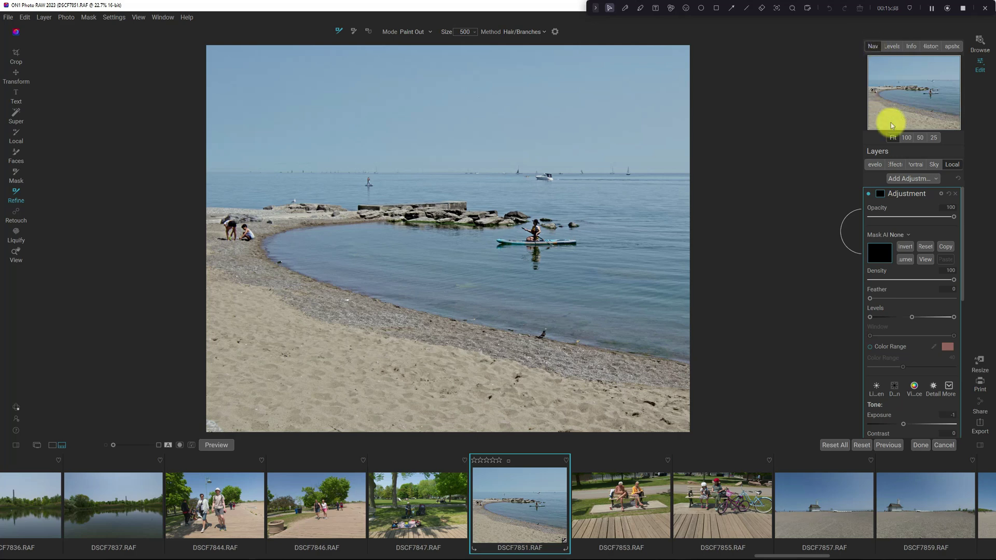
left_click(907, 138)
left_click_drag(918, 84, 929, 95)
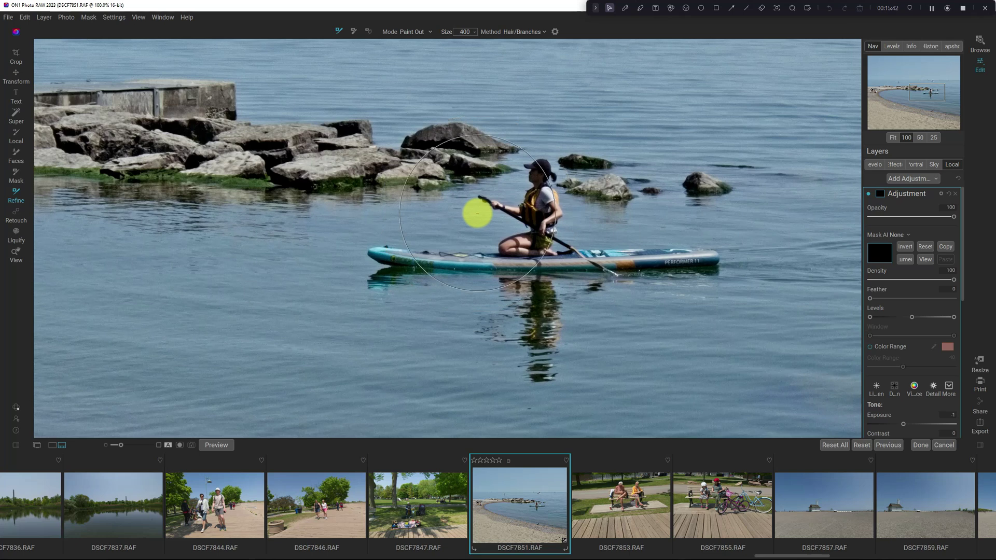
- Refine the mask over the paddleboard's nose with an 80-size brush, shown as a red overlay
key("bracketleft")
key("bracketleft")
key("bracketleft")
key("bracketleft")
key("bracketleft")
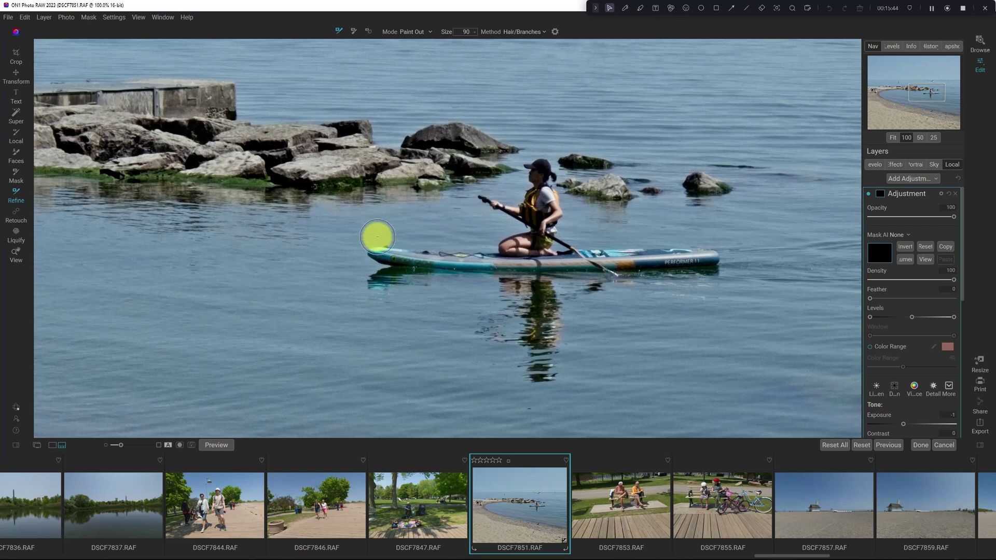
key("bracketleft")
mouse_move(377, 243)
left_mouse_down()
mouse_move(471, 247)
mouse_move(518, 237)
mouse_move(524, 224)
mouse_move(480, 207)
mouse_move(499, 208)
mouse_move(534, 167)
mouse_move(544, 171)
mouse_move(560, 245)
mouse_move(683, 245)
mouse_move(718, 262)
mouse_move(645, 276)
mouse_move(527, 275)
mouse_move(374, 257)
left_mouse_up()
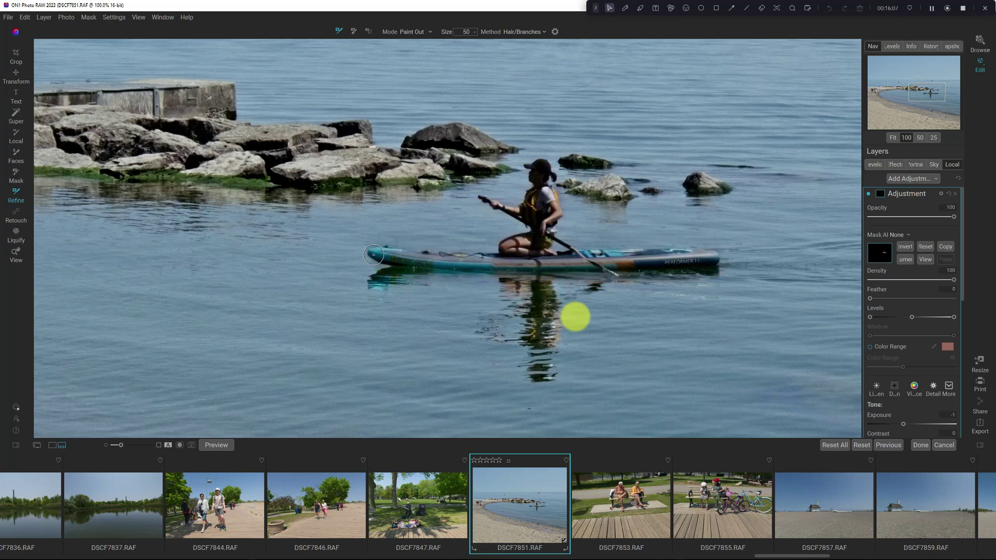
key("ctrl+m")
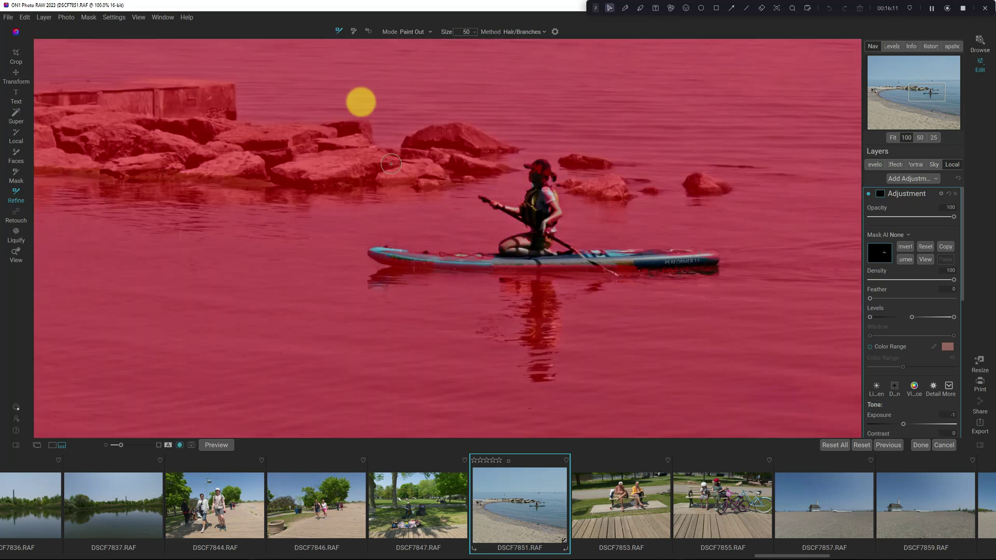
- Switch the mask View Mode to Grayscale so the paddleboarder appears white on black
left_click(88, 17)
mouse_move(106, 98)
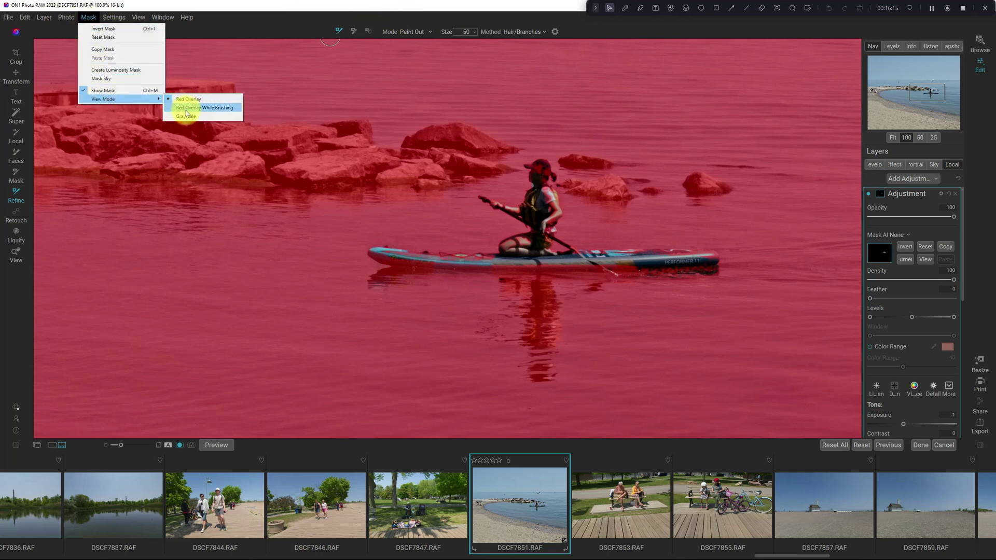
left_click(185, 115)
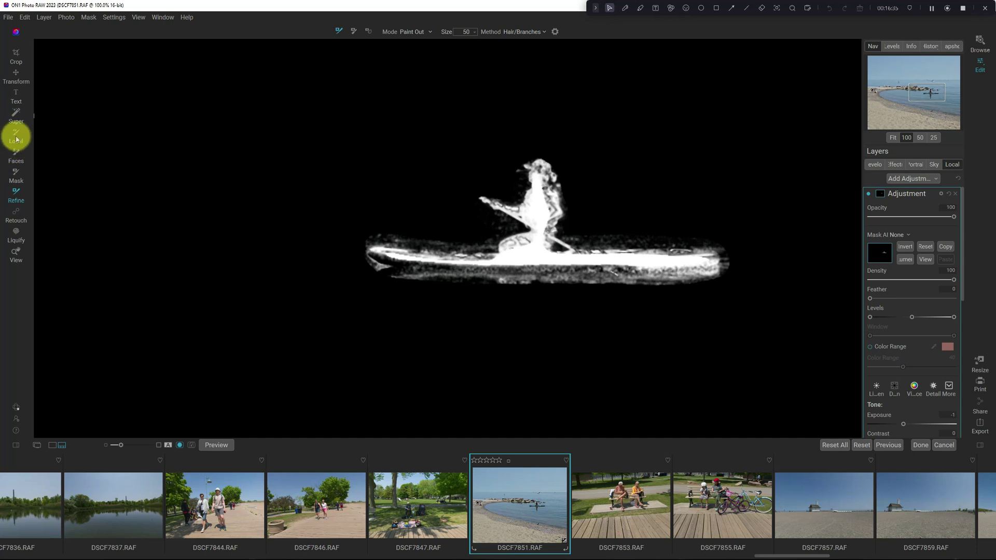
- Paint the whole paddleboard into the mask with the Mask brush in Paint In mode, then hide the mask
left_click(15, 176)
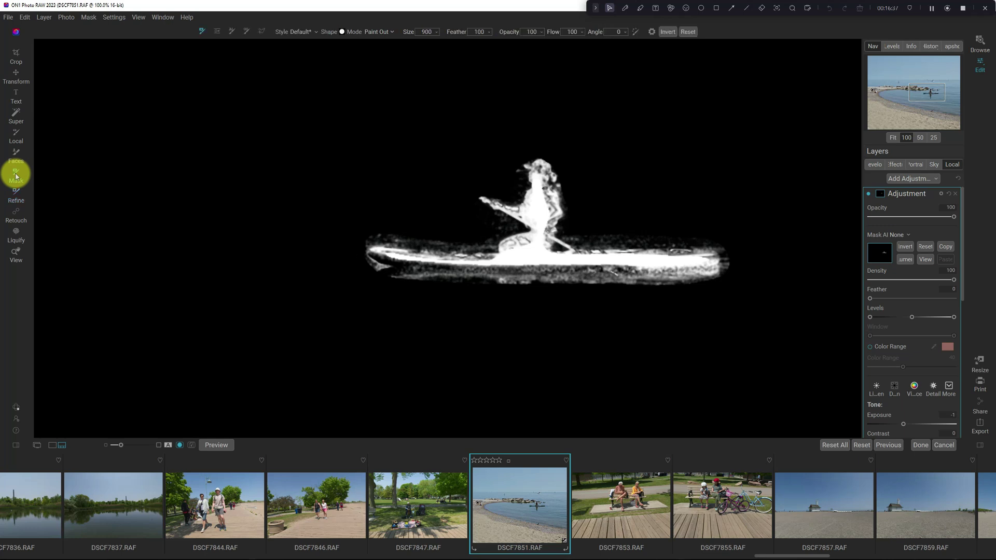
scroll(397, 119, "down", 10)
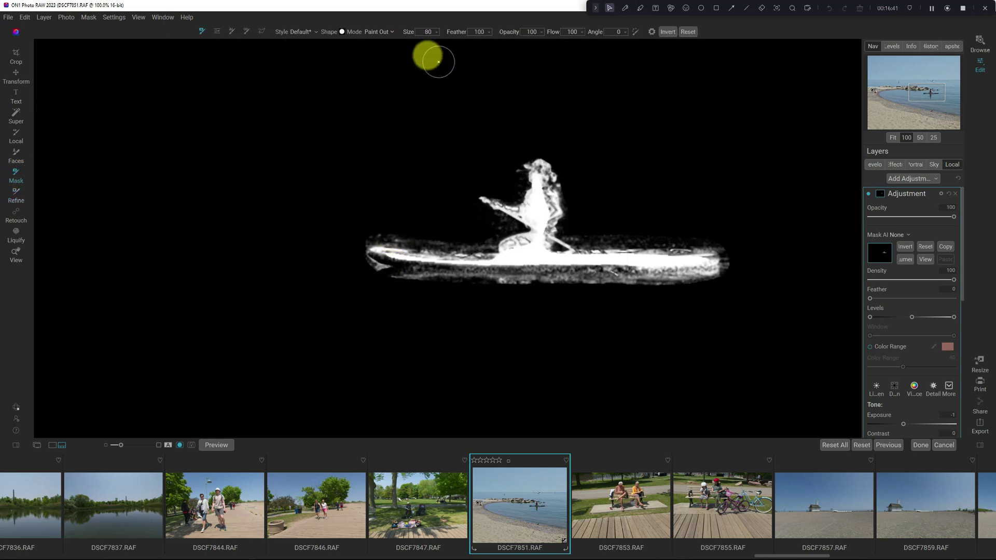
left_click(376, 31)
left_click(379, 50)
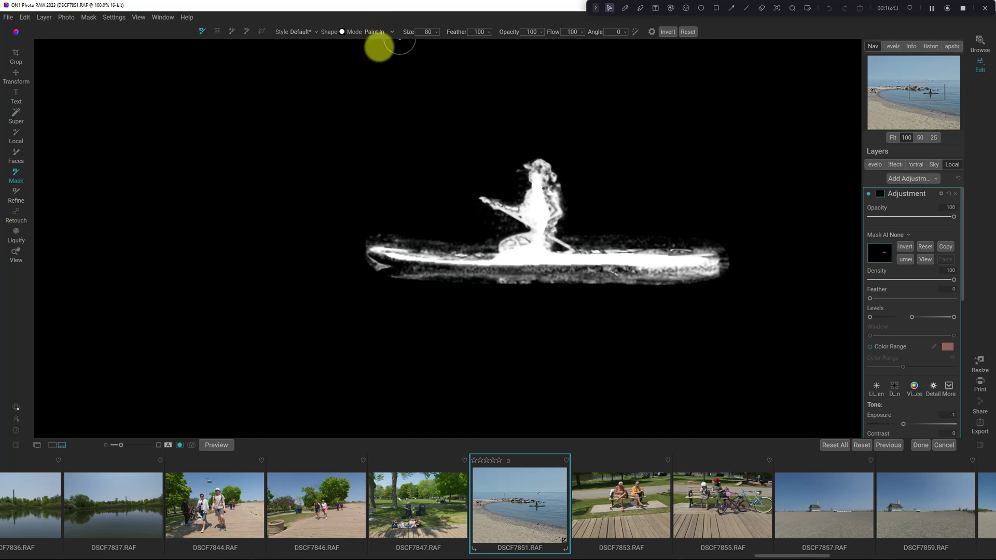
scroll(388, 257, "down", 1)
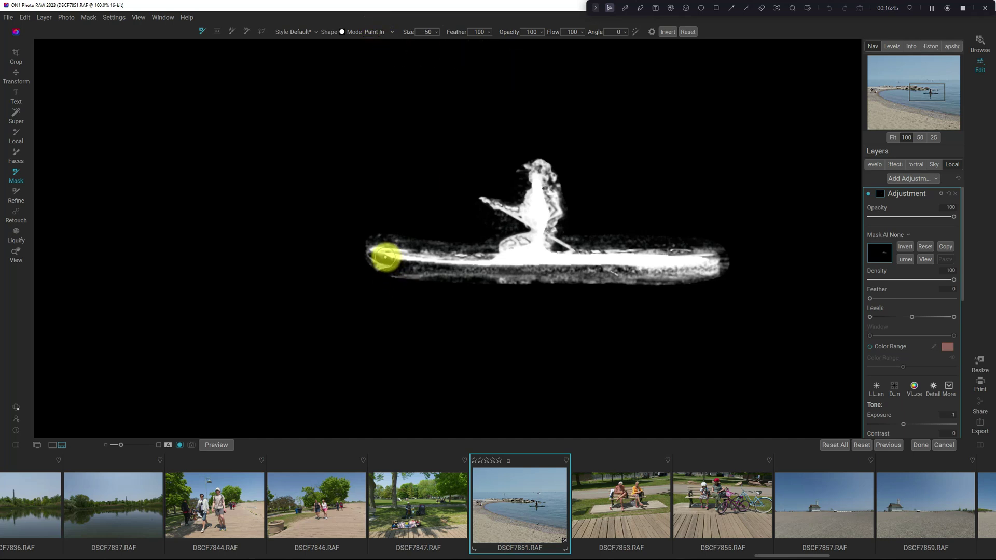
scroll(383, 256, "down", 3)
mouse_move(381, 257)
left_mouse_down()
mouse_move(702, 263)
mouse_move(509, 251)
mouse_move(560, 238)
mouse_move(596, 256)
mouse_move(577, 260)
mouse_move(690, 260)
mouse_move(574, 232)
mouse_move(536, 173)
mouse_move(544, 245)
left_mouse_up()
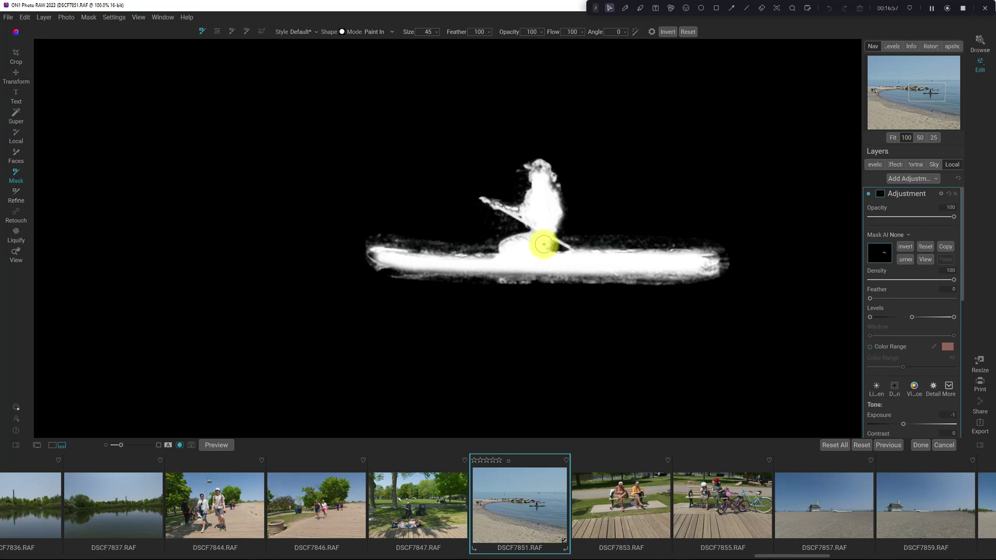
key("ctrl+m")
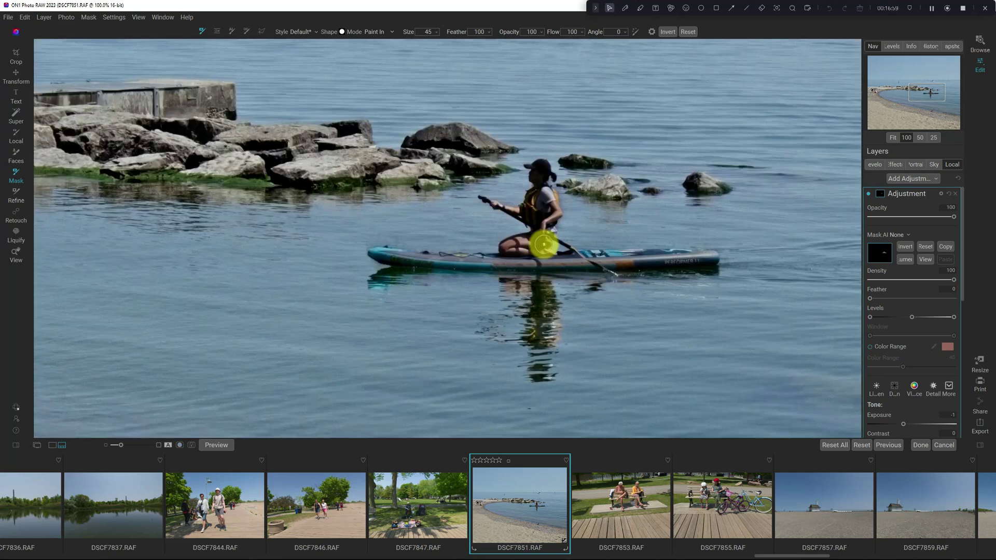
- Invert the paddleboarder mask so the -1 exposure darkens the surroundings, and fit the photo in view
left_click(905, 247)
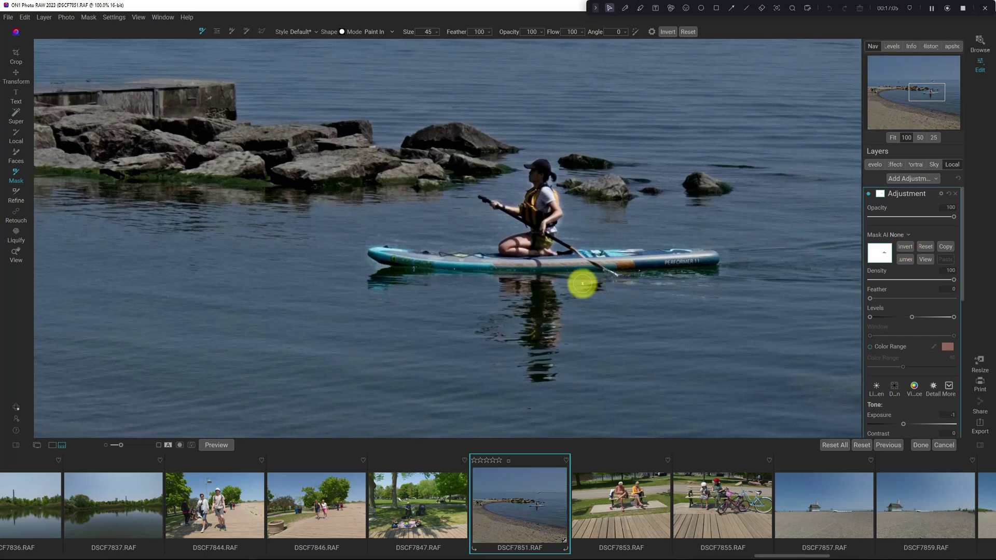
key("ctrl+0")
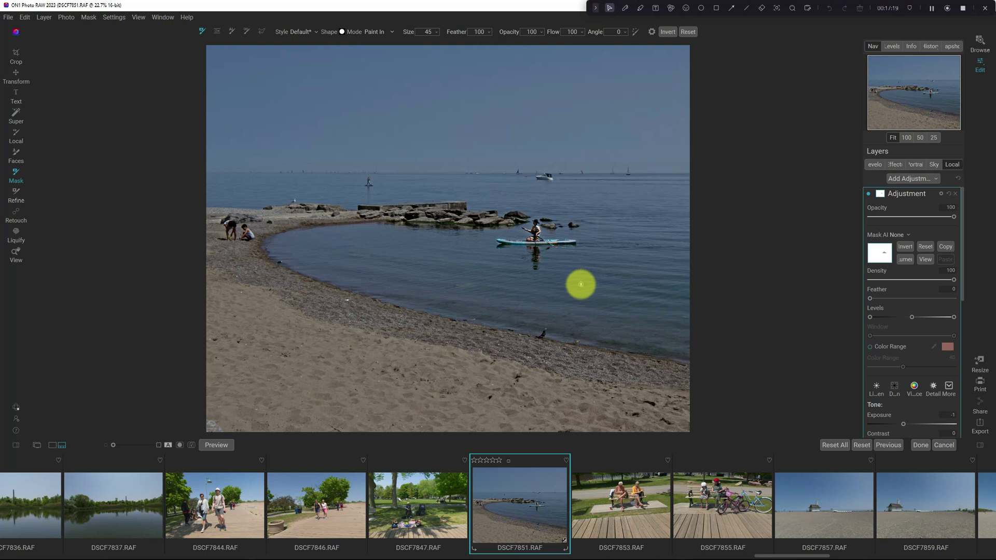
- Add a Color Enhancer effect with the Sky preset to deepen the blues, and attach a mask
left_click(893, 164)
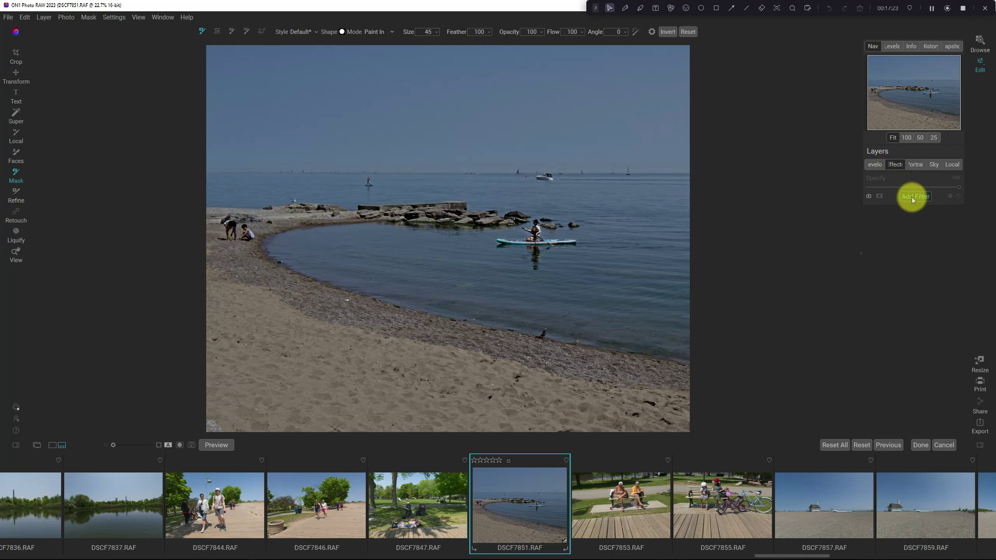
left_click(913, 197)
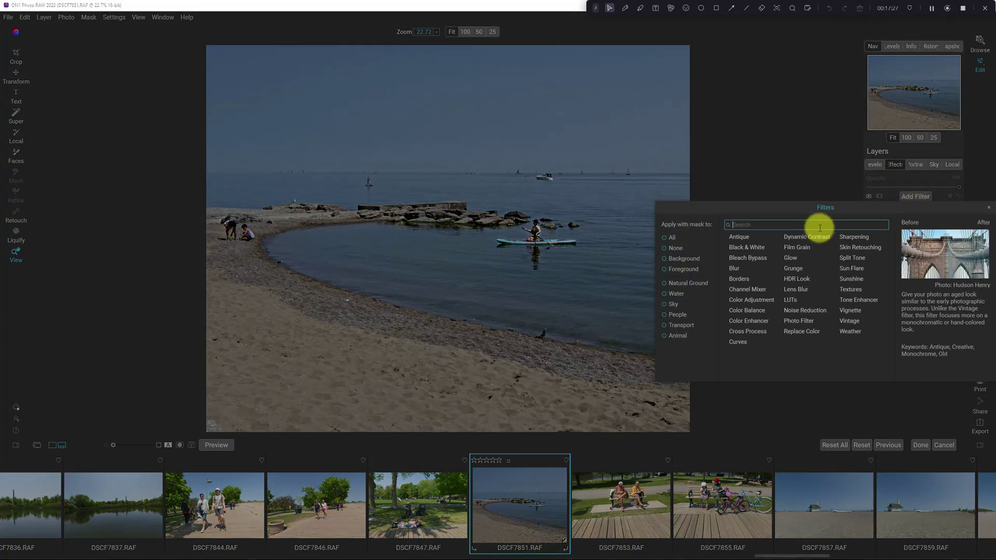
left_click(749, 321)
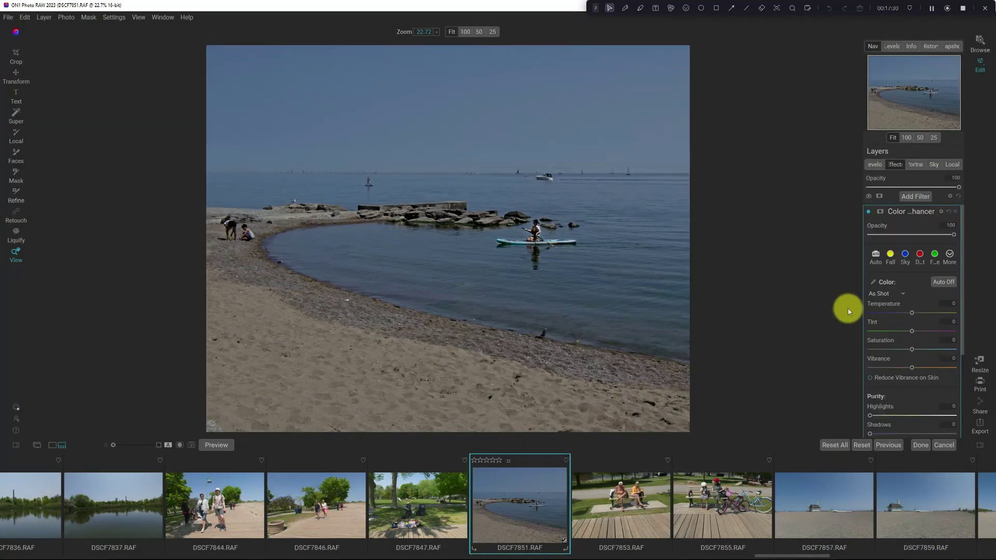
left_click(905, 255)
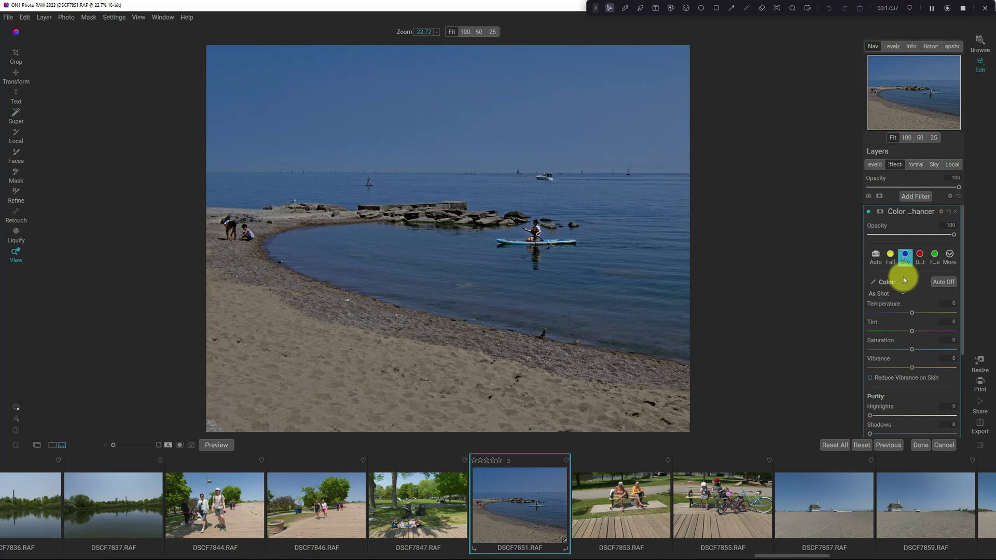
left_click(882, 213)
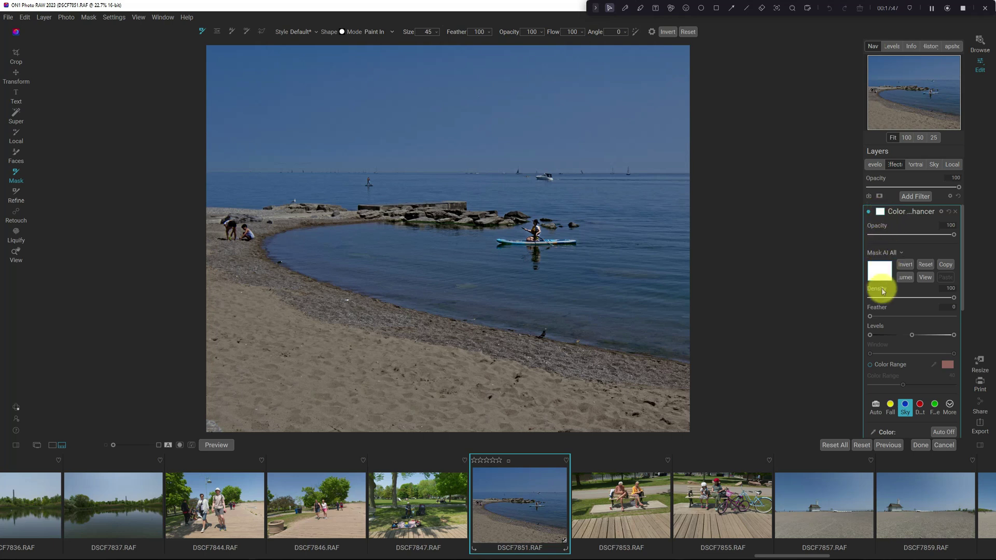
- Apply a Mask AI Sky mask to the Color Enhancer filter, then reopen the Mask AI subject list
left_click(900, 254)
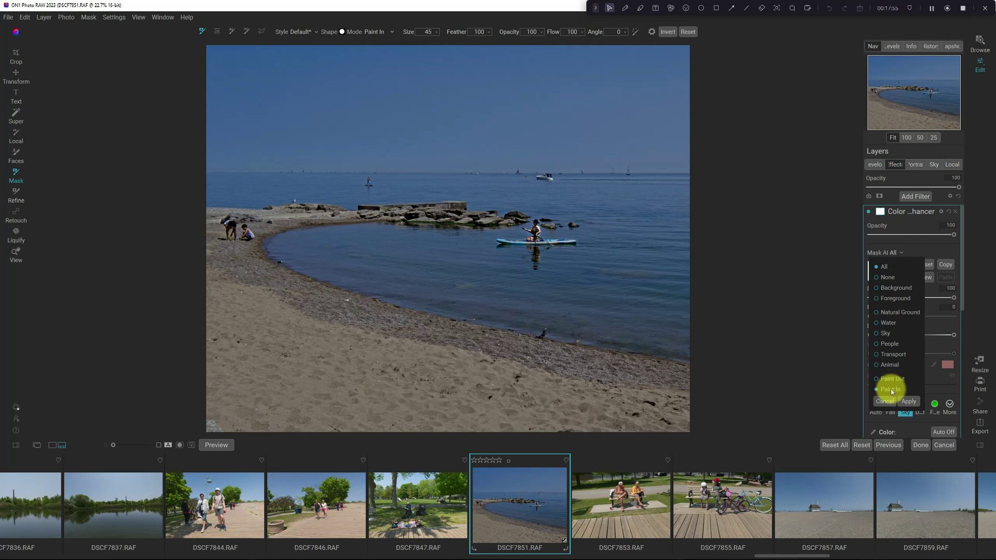
left_click(886, 334)
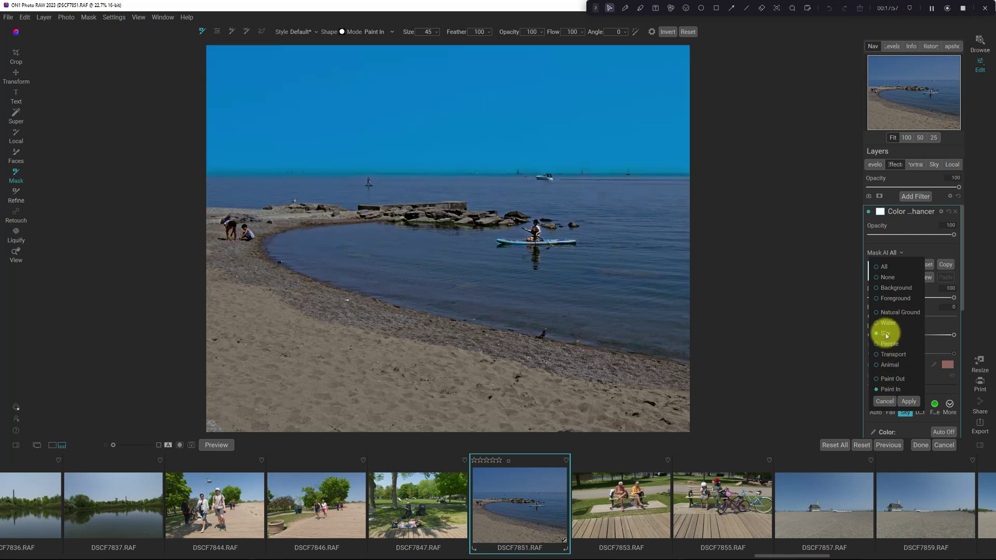
left_click(909, 401)
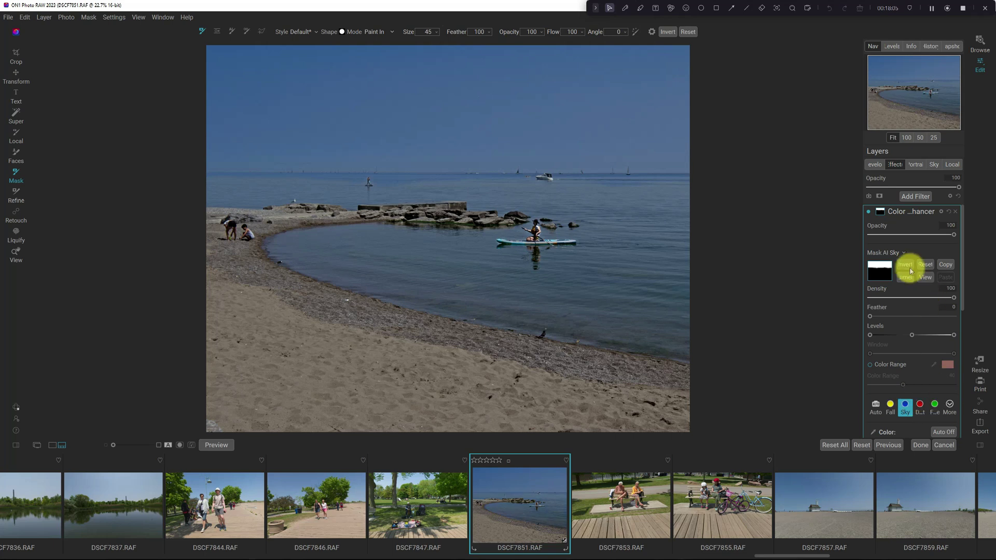
left_click(888, 252)
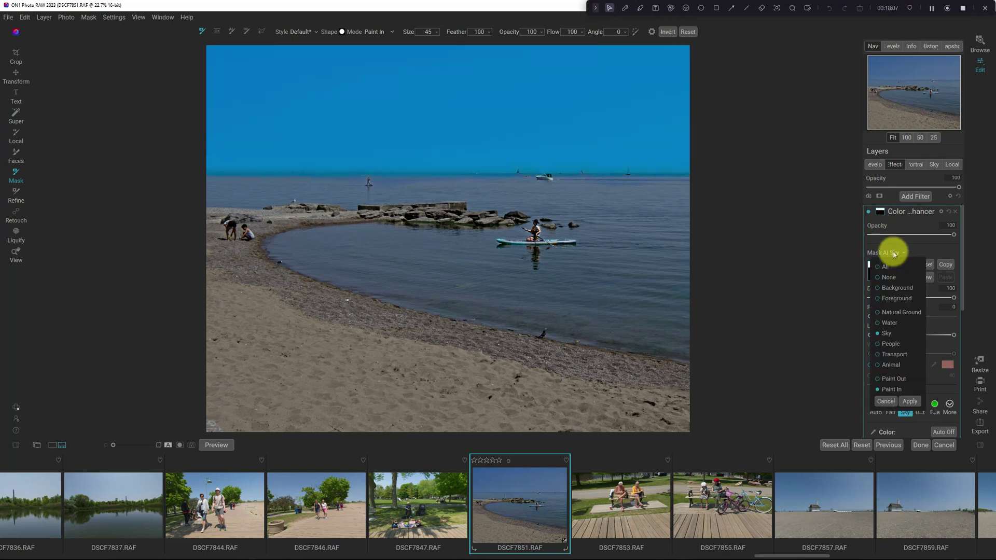